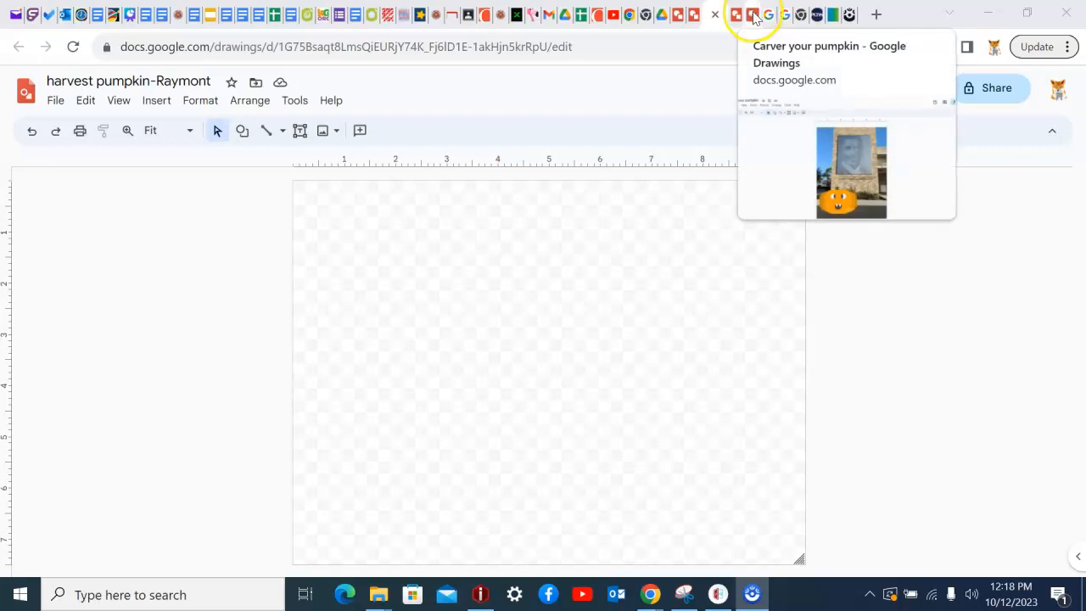
View the finished pumpkin drawing and the Carver pumpkin example, and return to the blank harvest pumpkin drawing
left_click(679, 15)
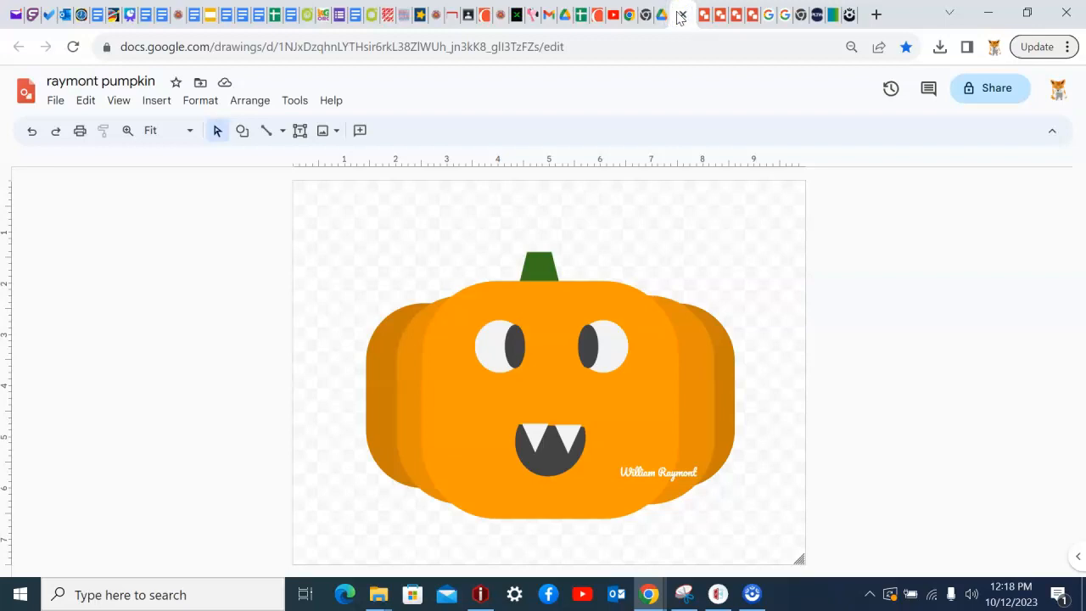
left_click(752, 15)
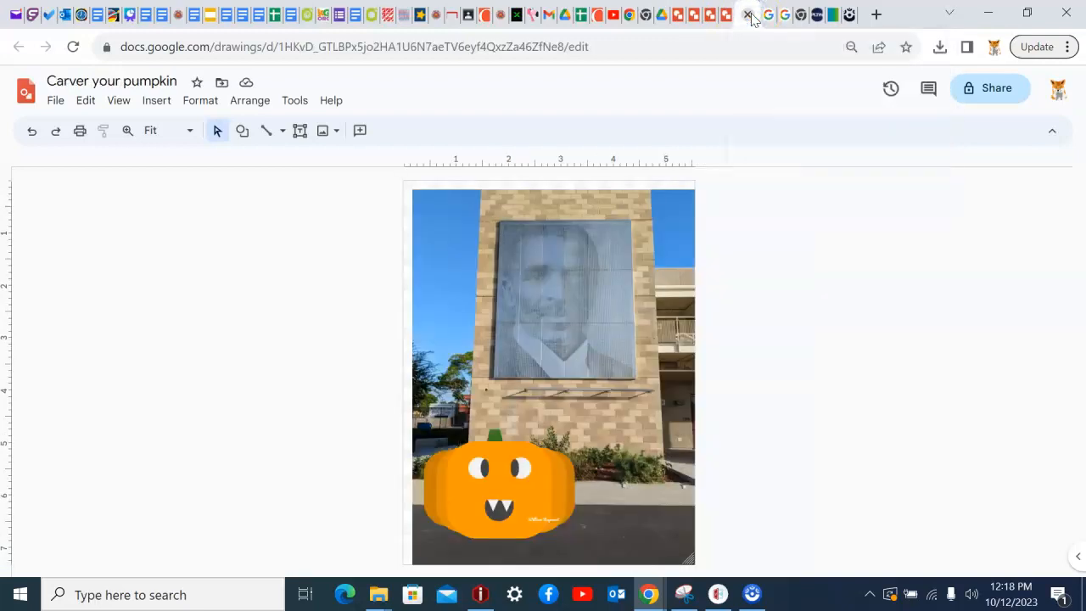
mouse_move(713, 17)
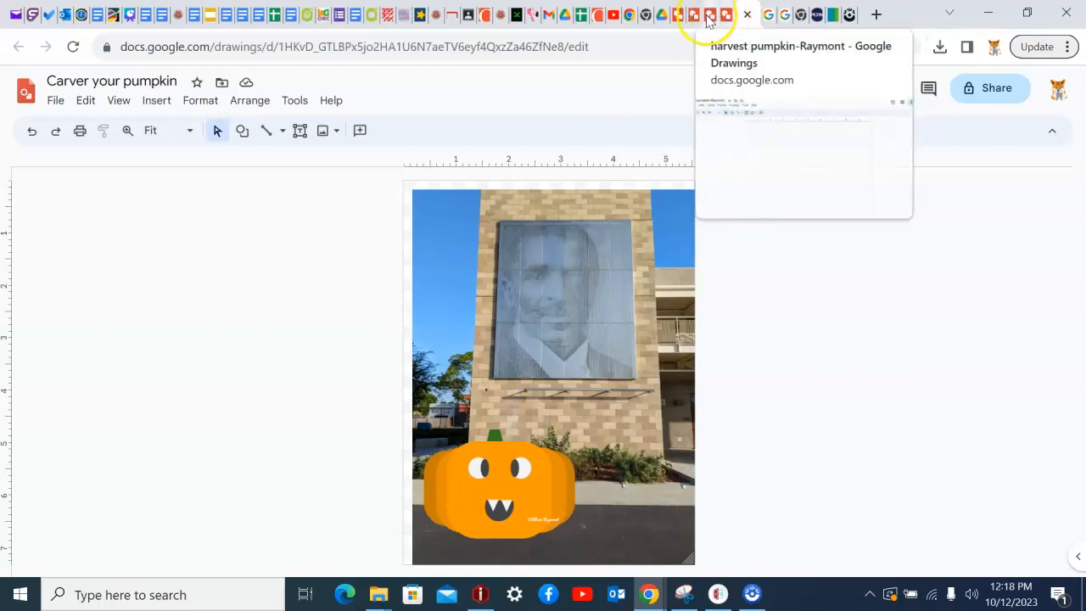
left_click(728, 14)
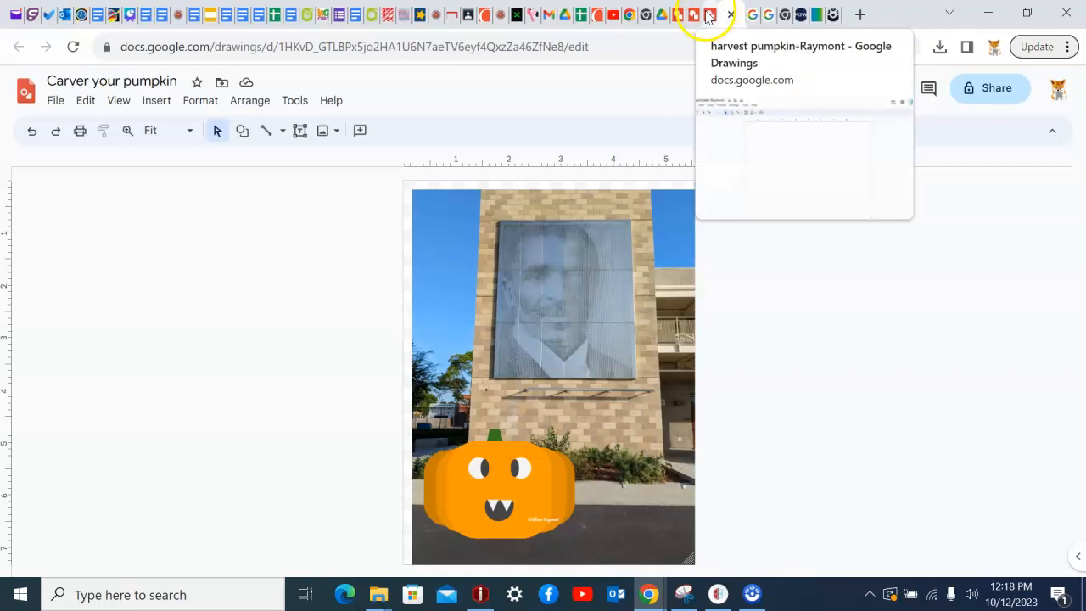
left_click(711, 15)
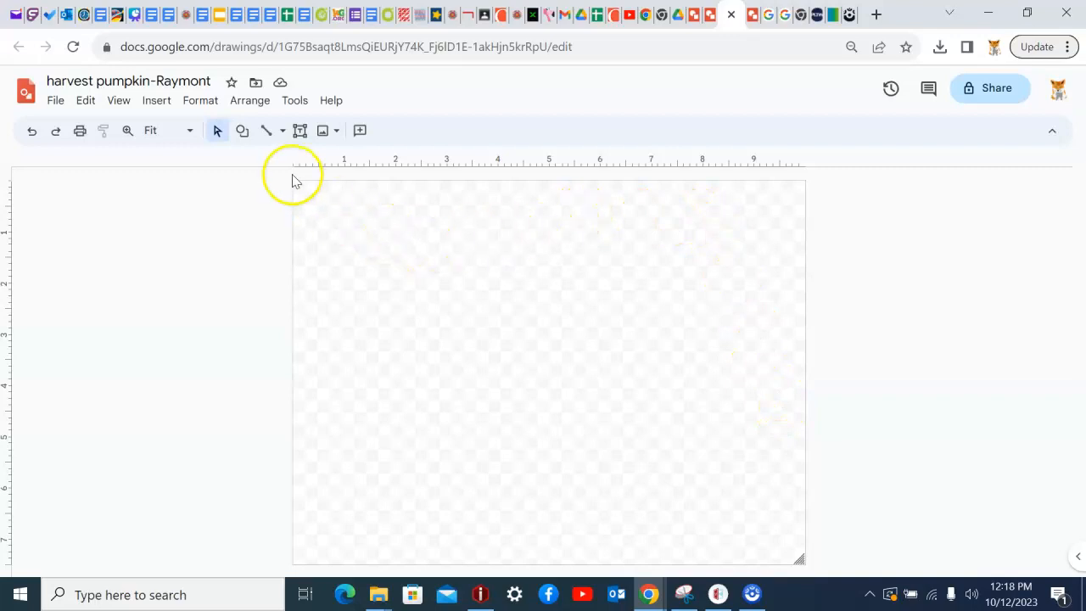
Draw a wide rounded rectangle across the middle of the canvas and increase its corner rounding so the ends become nearly semicircular
left_click(243, 133)
mouse_move(254, 153)
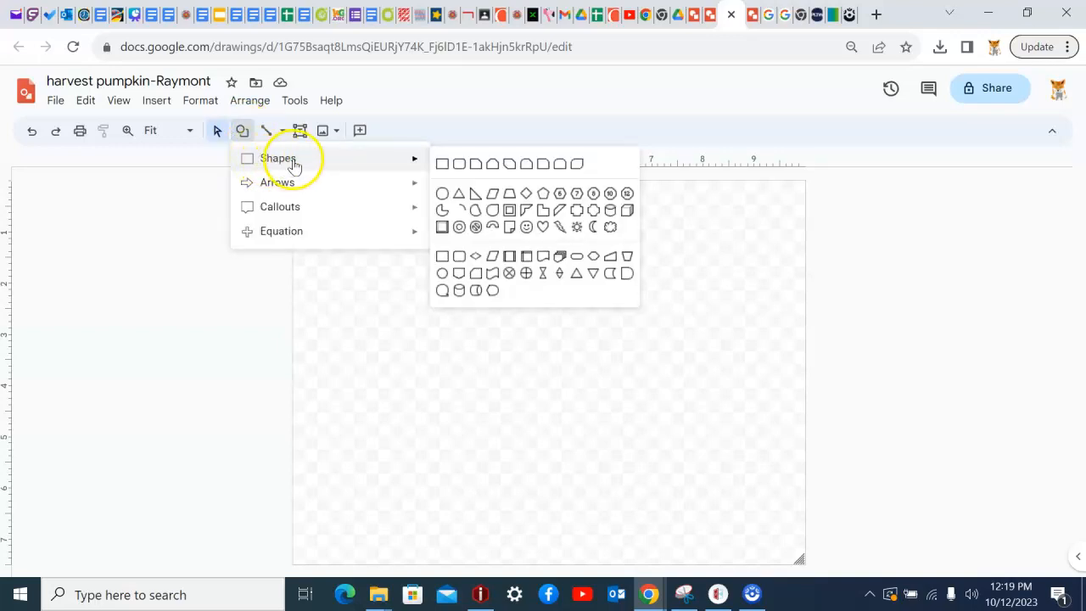
left_click(459, 164)
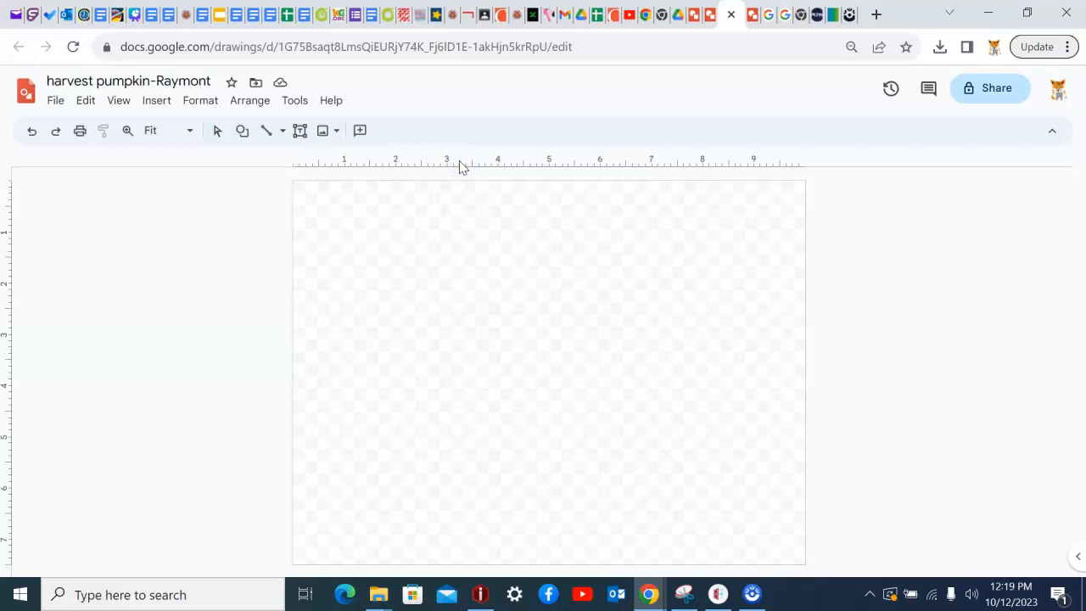
left_click_drag(373, 291, 723, 458)
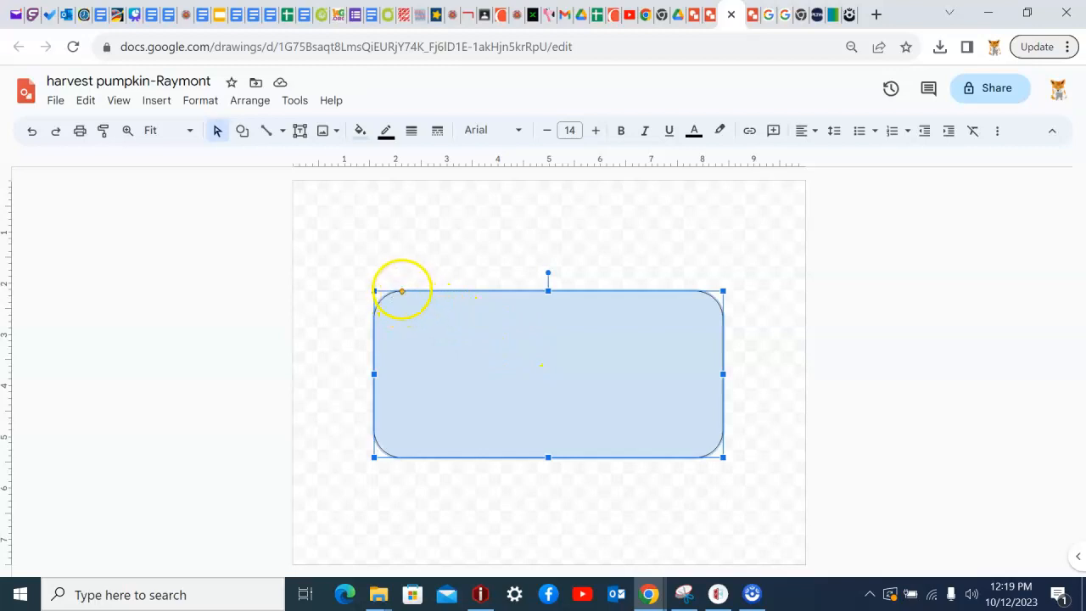
left_click(402, 290)
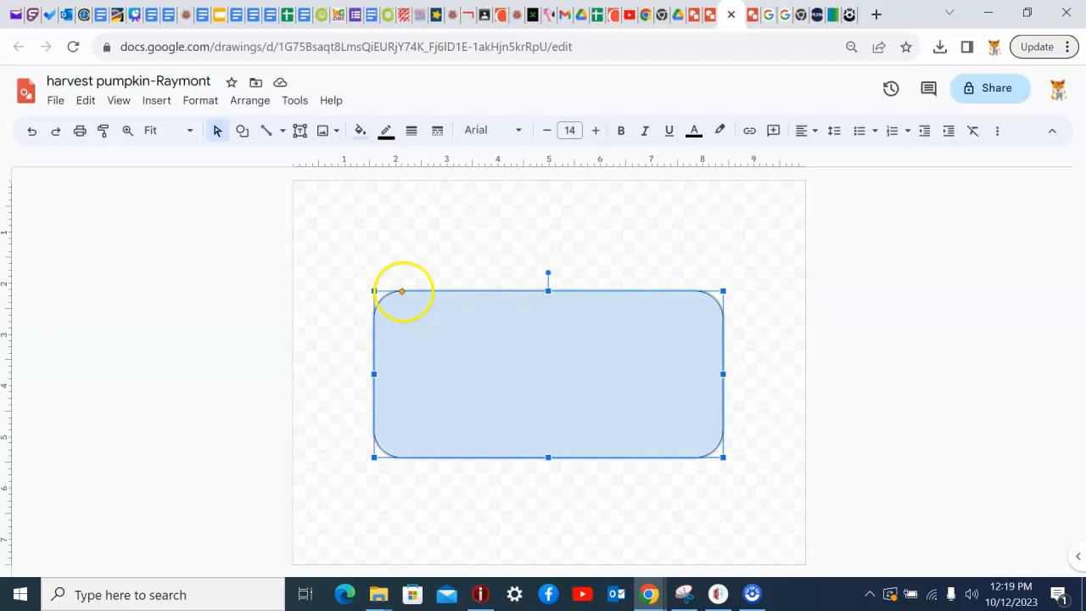
left_click_drag(402, 291, 443, 291)
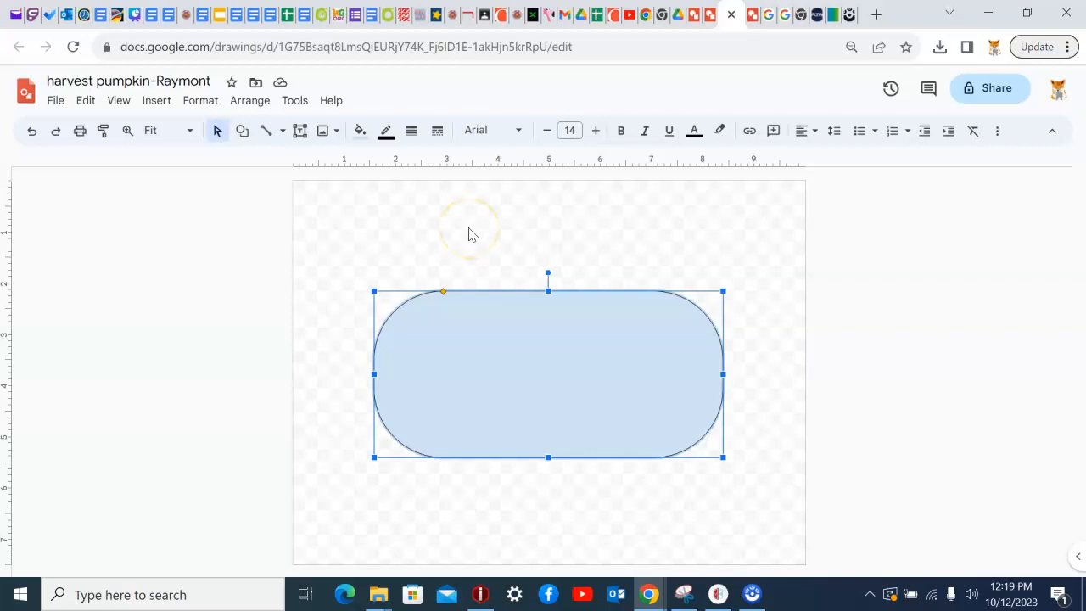
Duplicate the rounded rectangle, make the copy narrower and taller, and centre it over the original
key("ctrl+d")
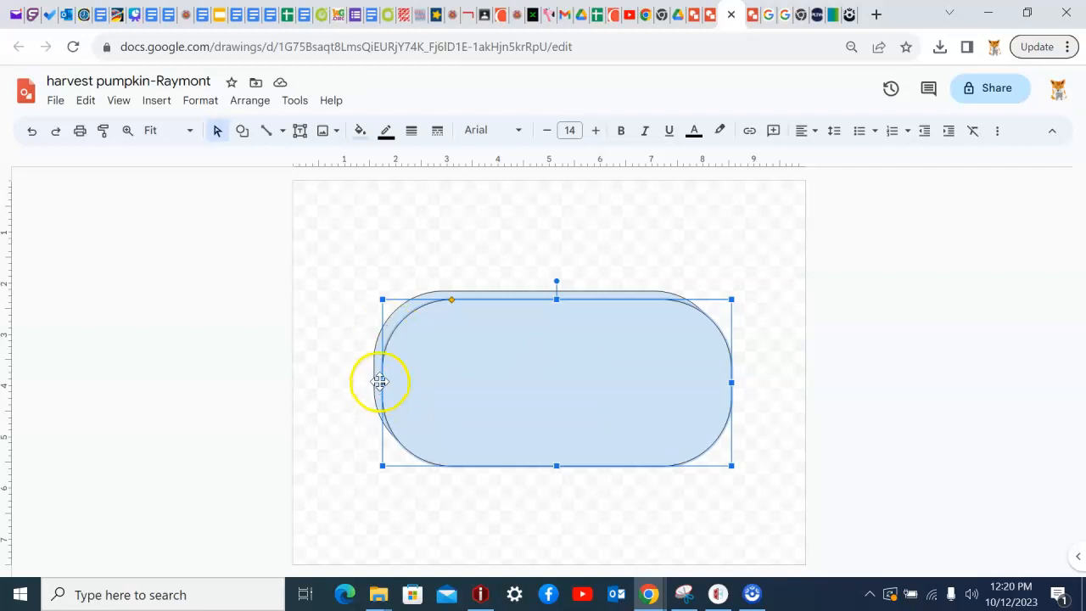
left_click_drag(383, 383, 421, 382)
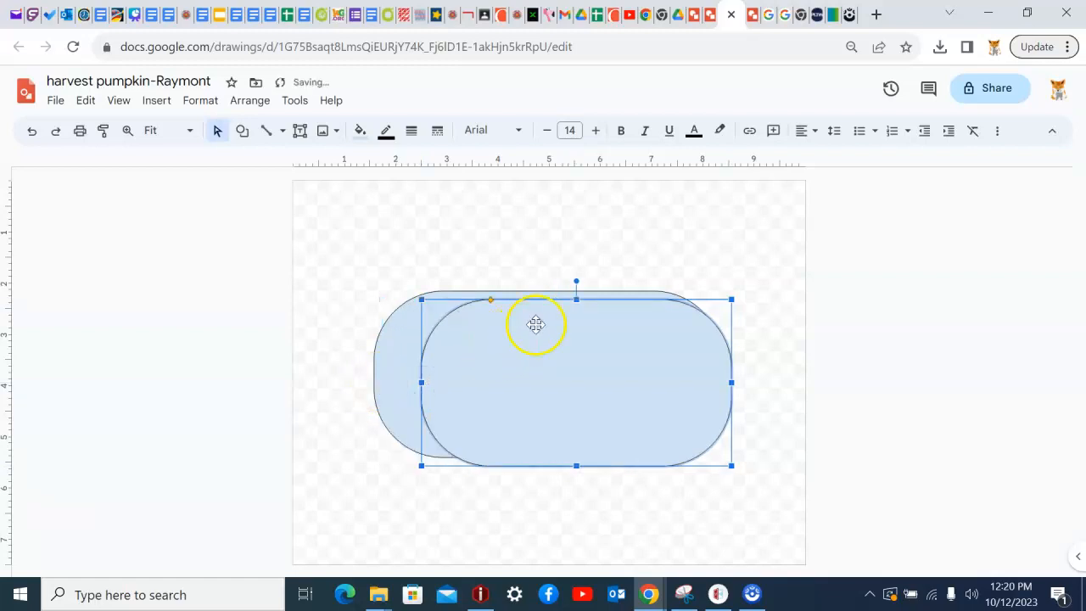
left_click_drag(577, 299, 576, 244)
left_click_drag(582, 328, 552, 336)
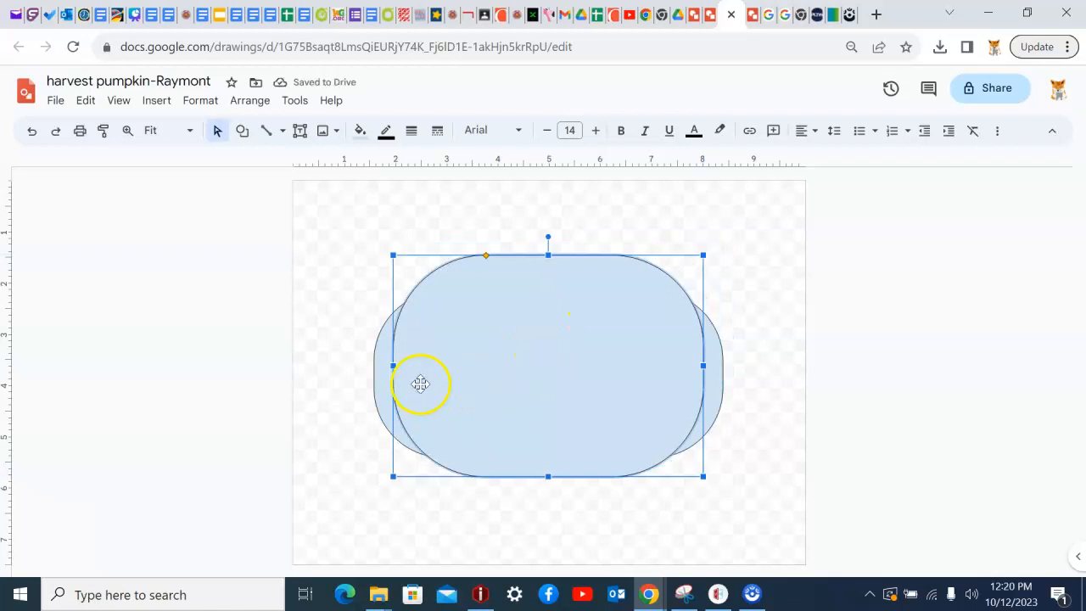
left_click_drag(393, 364, 406, 365)
left_click_drag(498, 350, 528, 369)
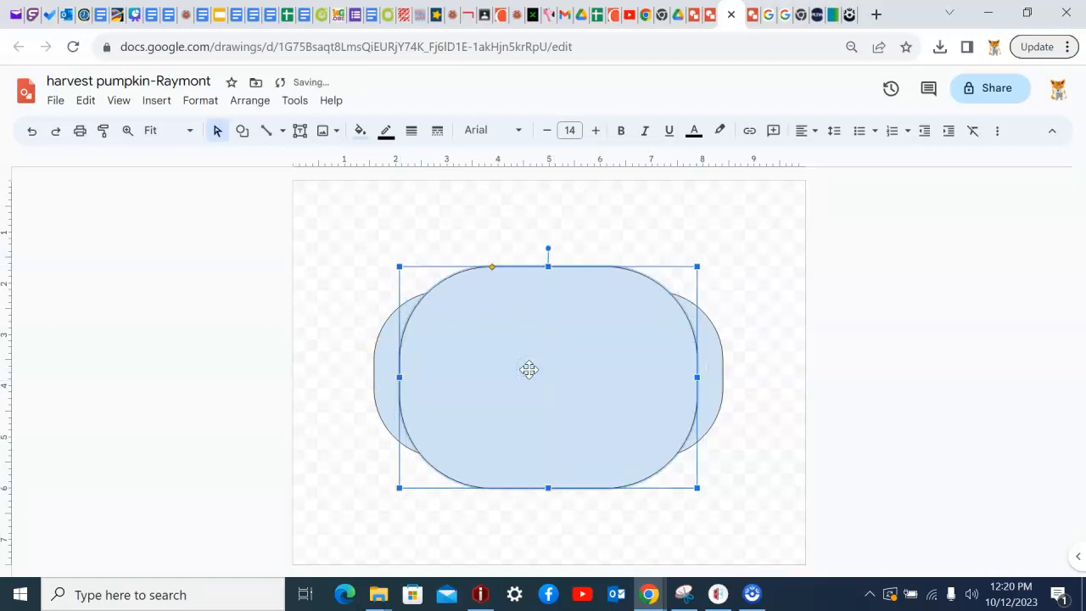
left_click_drag(547, 265, 547, 271)
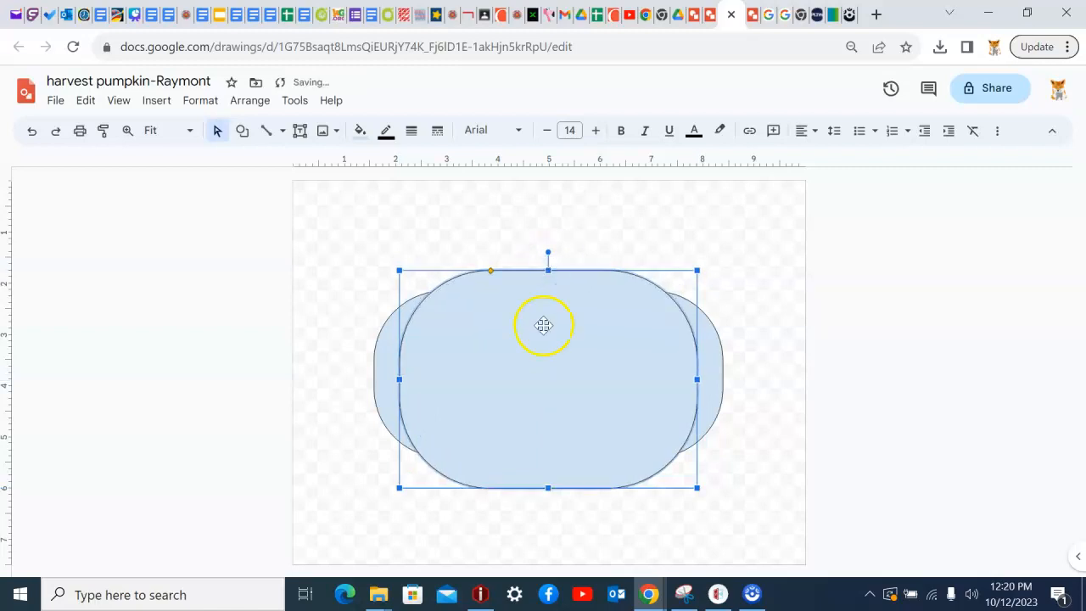
left_click_drag(532, 359, 534, 354)
left_click(551, 364)
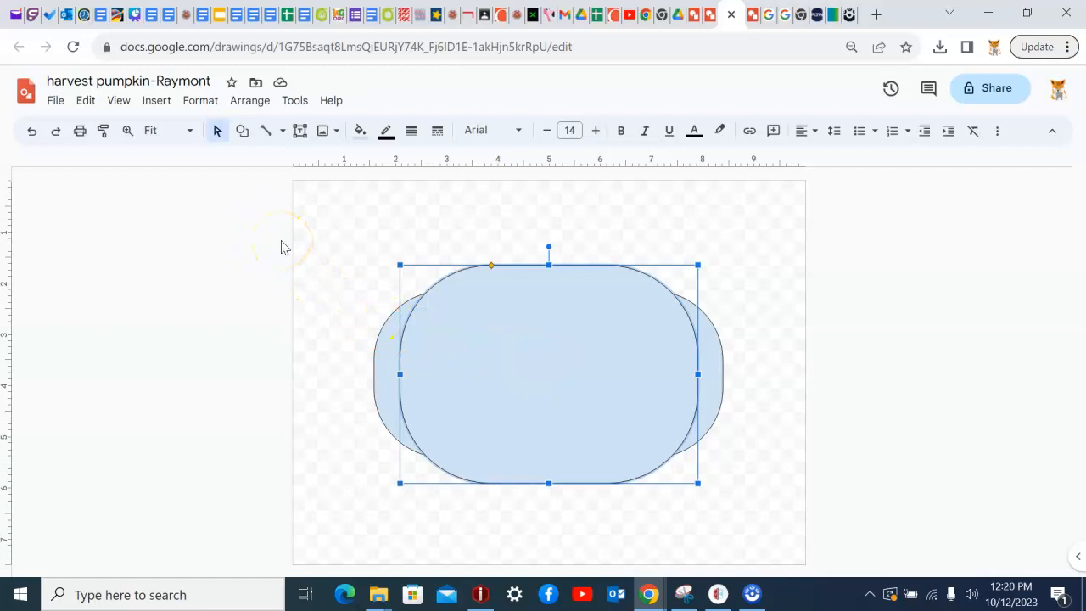
Duplicate the second rounded shape, make the copy narrower and taller still, and centre it over the other two
key("ctrl+d")
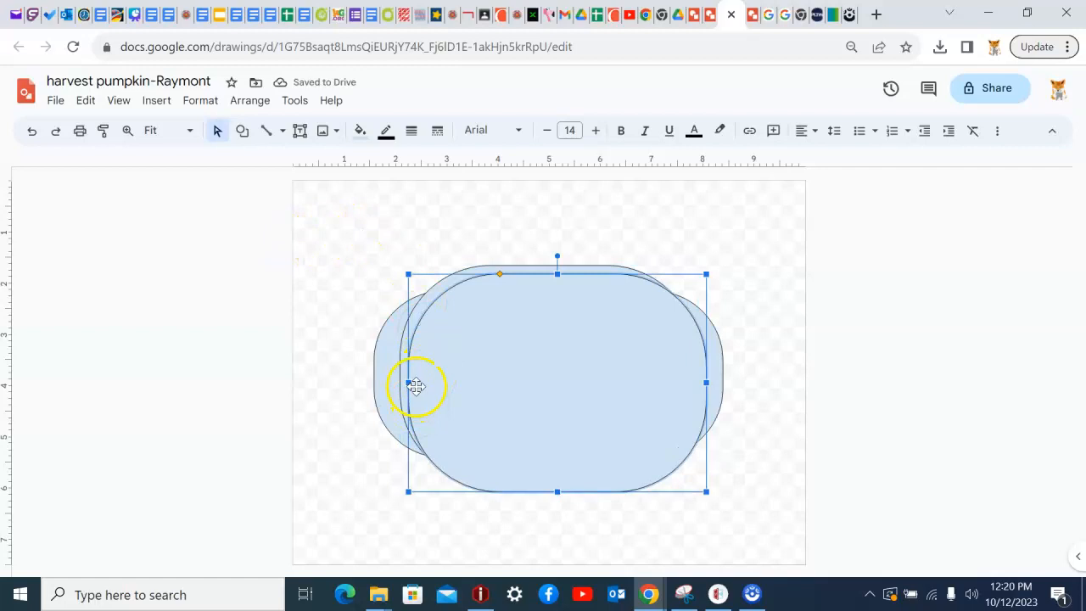
left_click_drag(409, 382, 451, 382)
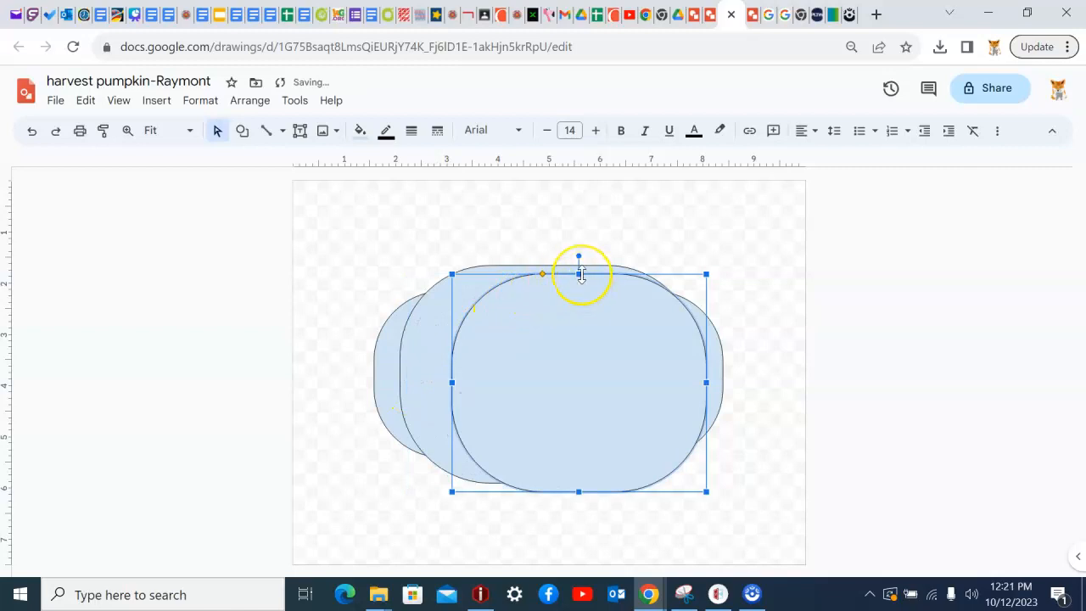
left_click_drag(578, 273, 579, 236)
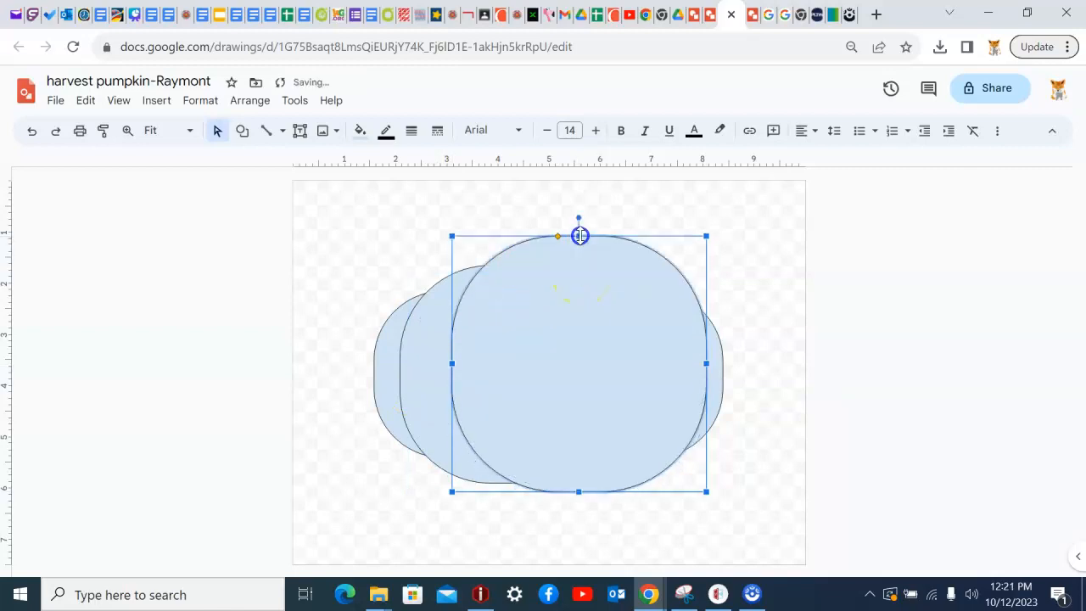
left_click(585, 332)
left_click_drag(582, 347, 553, 357)
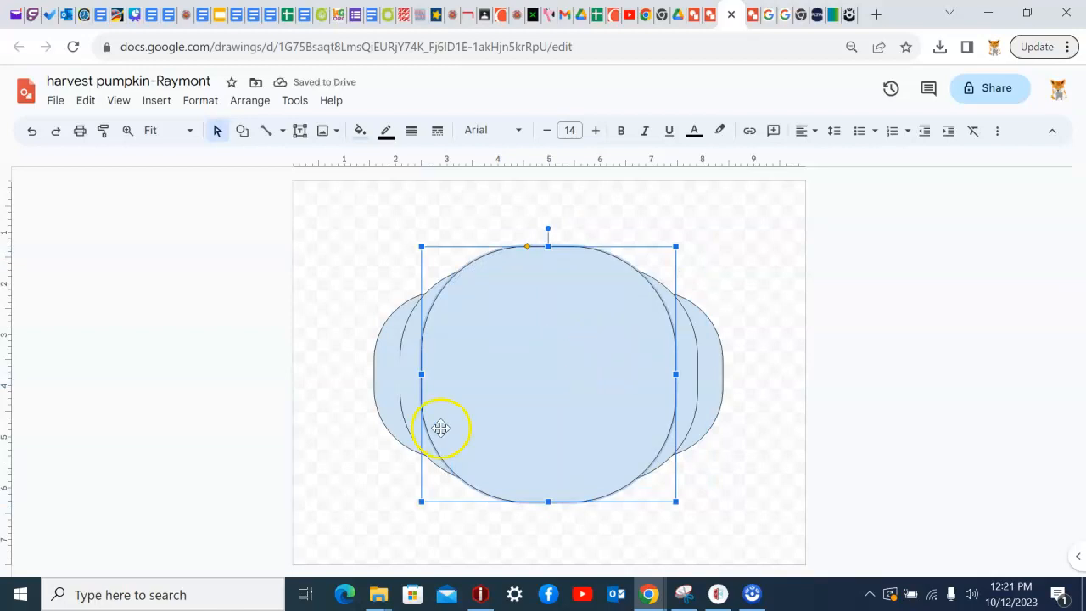
left_click(369, 392)
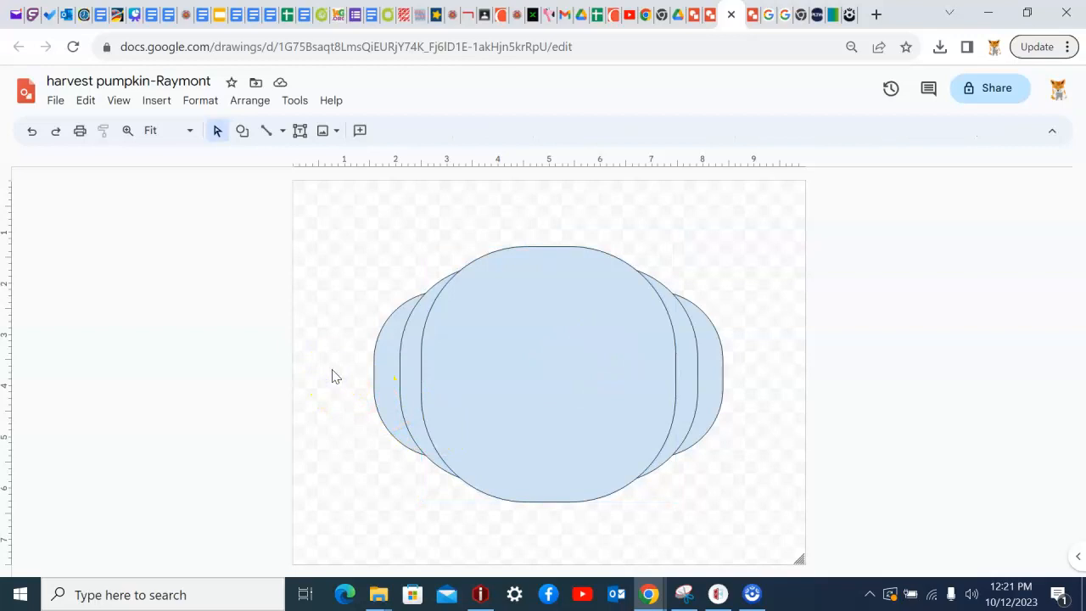
Widen the rearmost rounded shape by extending its left side outward
left_click(386, 375)
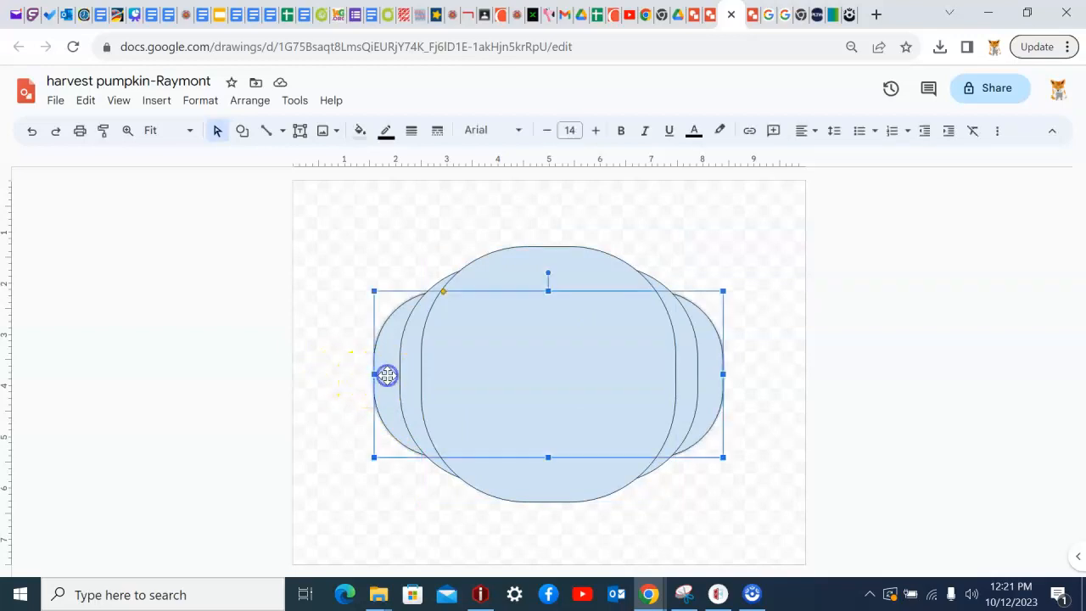
left_click_drag(374, 374, 343, 373)
left_click(578, 357)
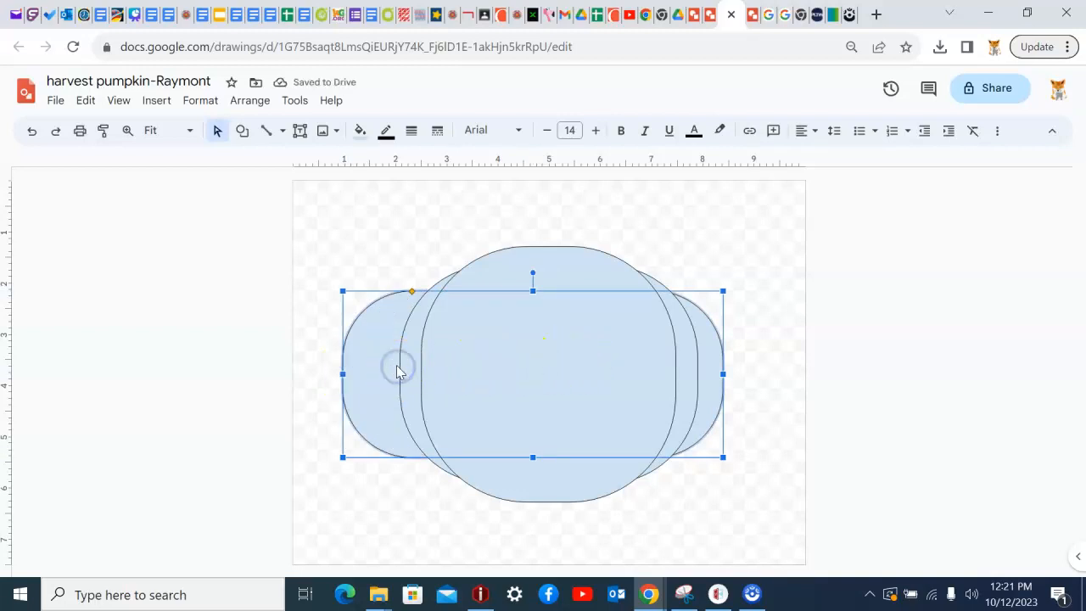
left_click(393, 514)
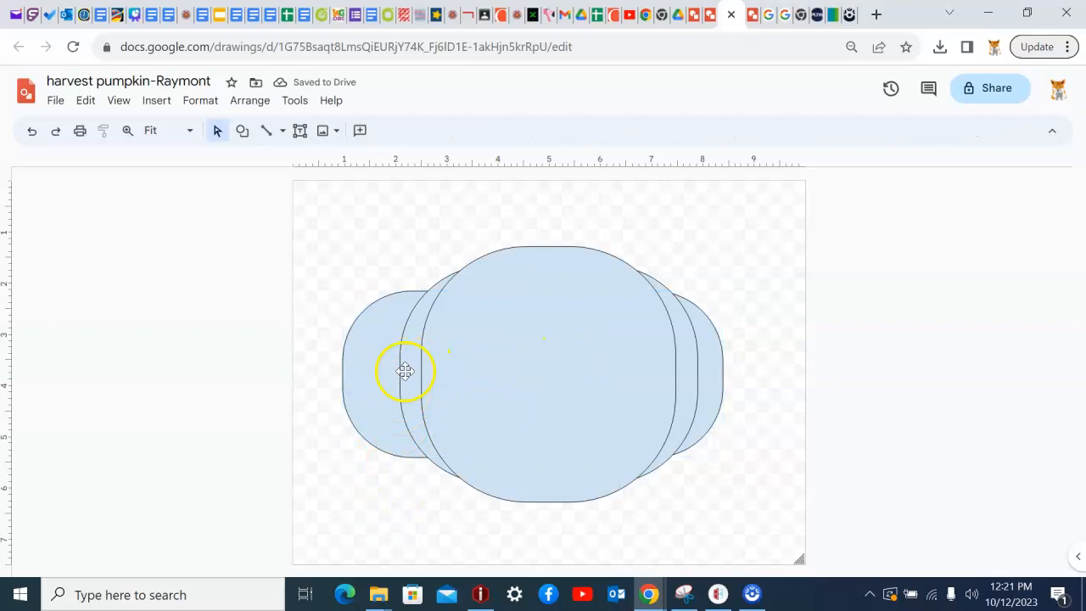
Extend the middle rounded shape's left side outward and realign the front and rear shapes so all three are centred together
left_click(404, 371)
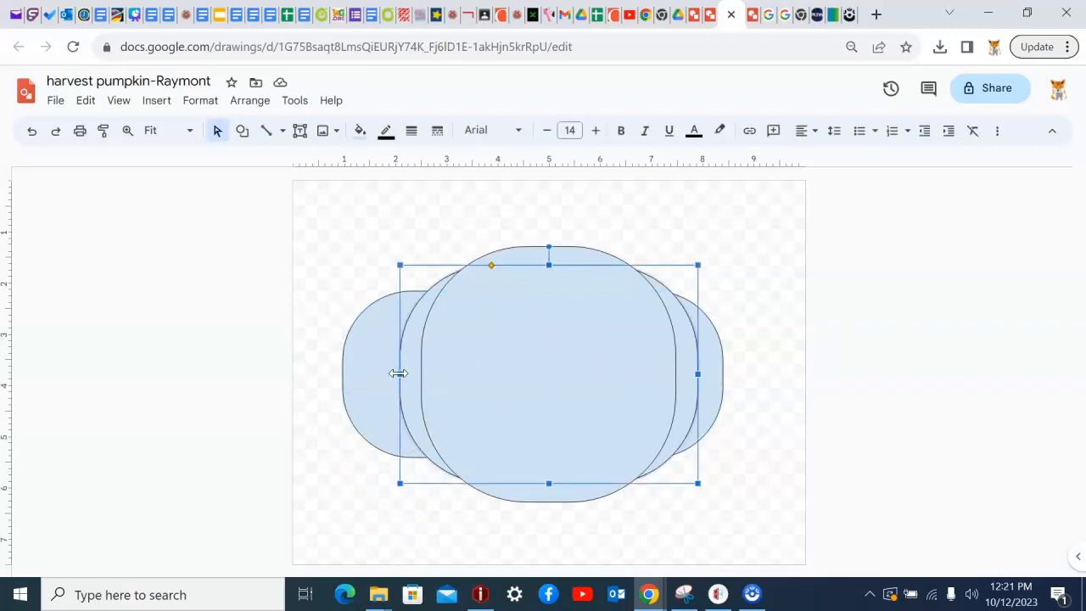
left_click_drag(399, 373, 376, 373)
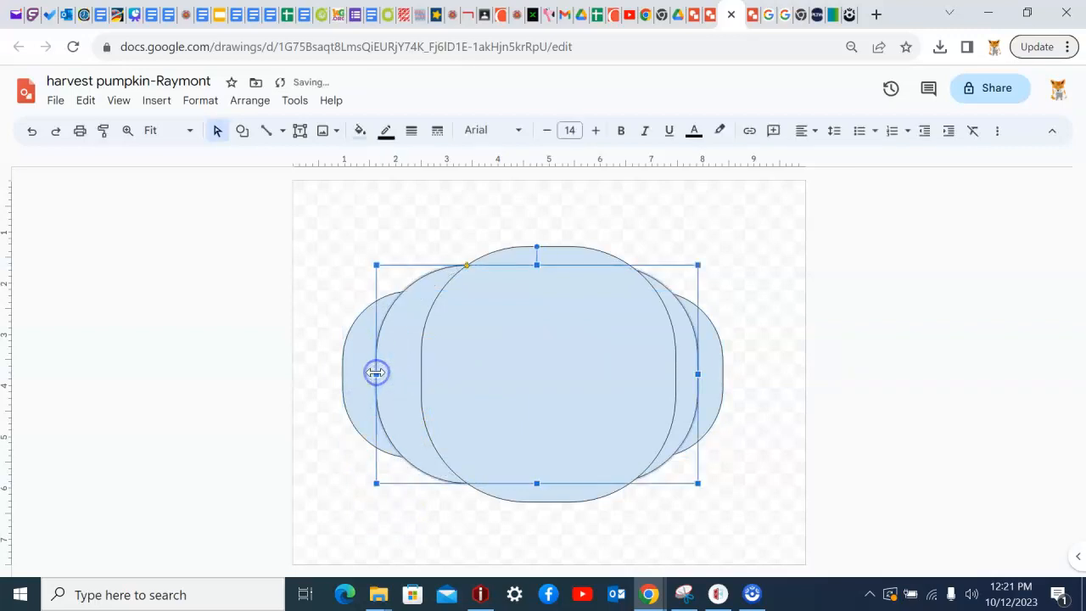
left_click_drag(520, 371, 509, 371)
left_click(408, 345)
left_click_drag(390, 351, 387, 351)
left_click_drag(346, 381, 357, 376)
left_click(391, 256)
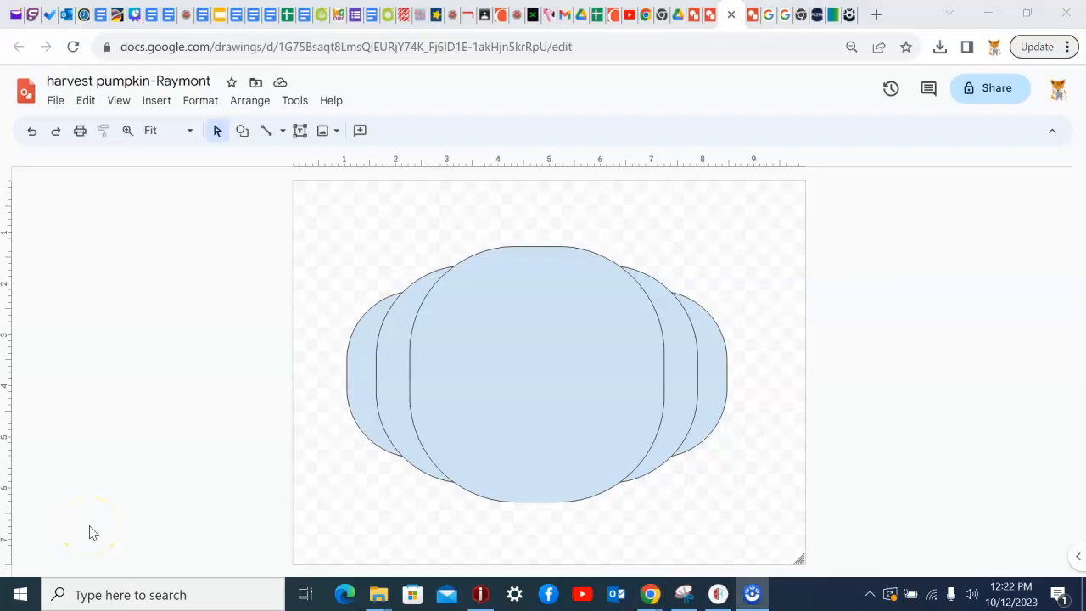
Draw a small trapezoid as the stem and centre it on the top edge of the front pumpkin shape
left_click(242, 131)
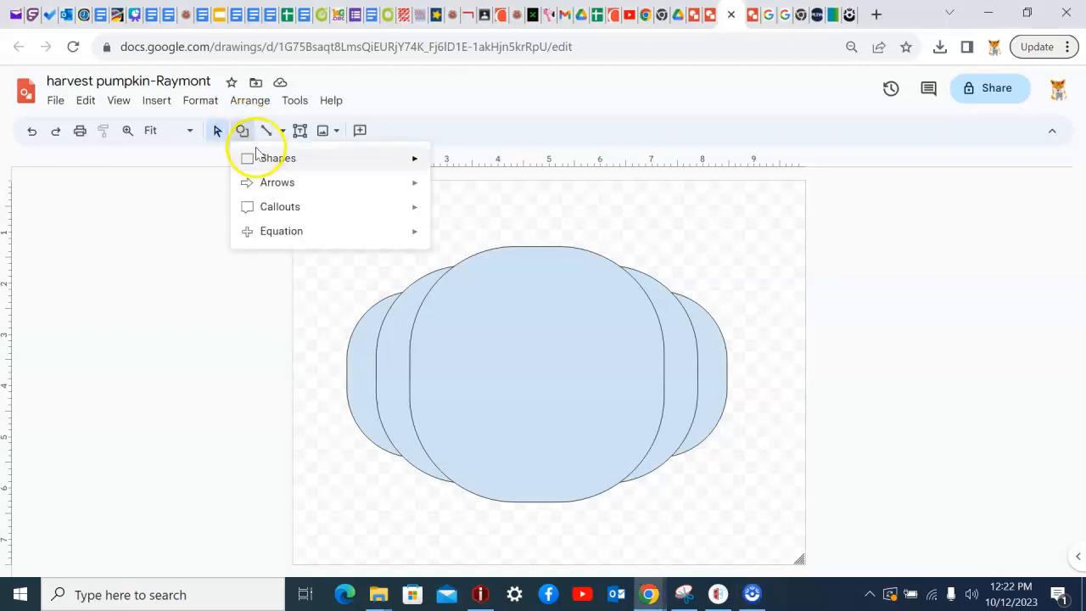
mouse_move(270, 156)
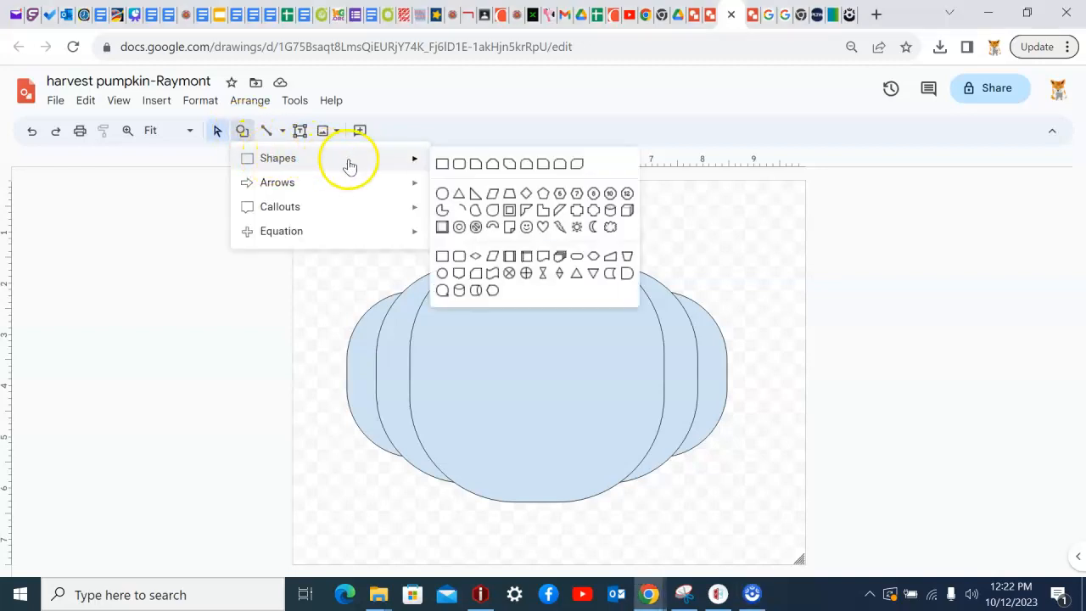
left_click(511, 194)
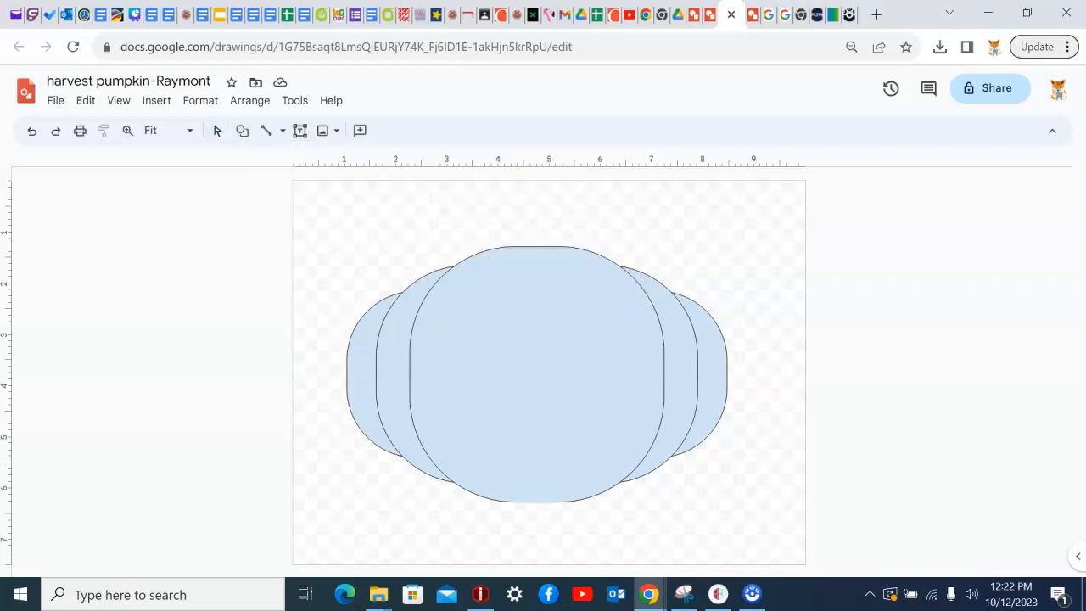
left_click_drag(492, 206, 536, 225)
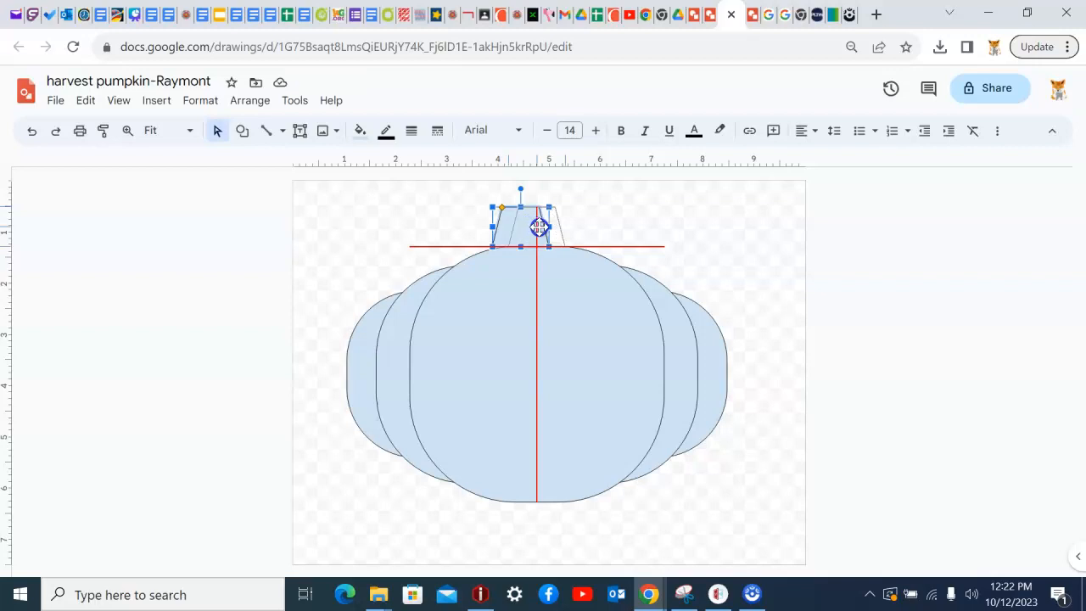
left_click_drag(538, 226, 538, 225)
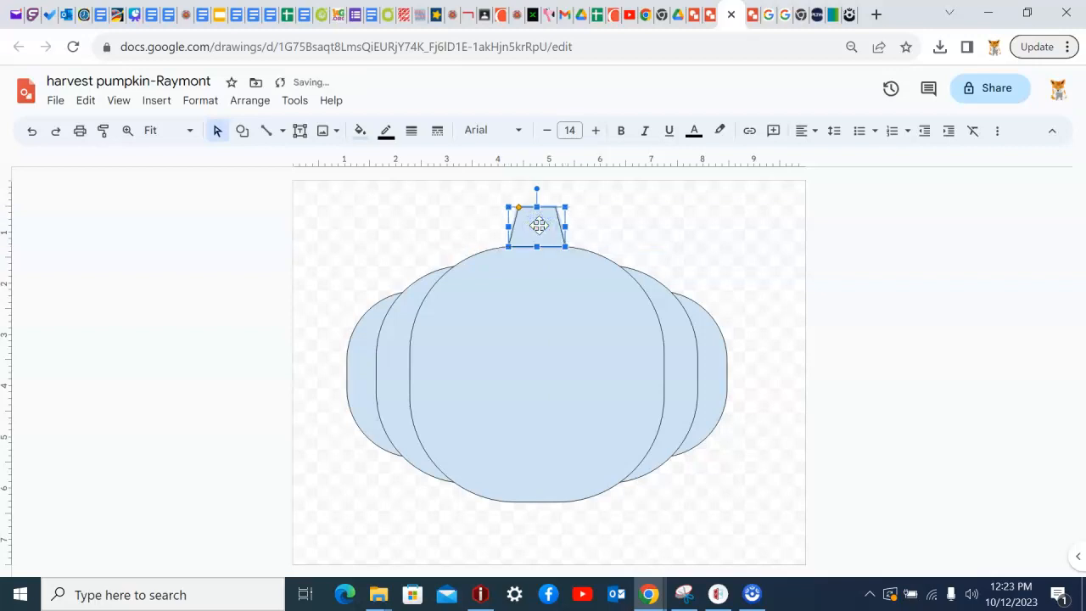
left_click(622, 233)
left_click(130, 411)
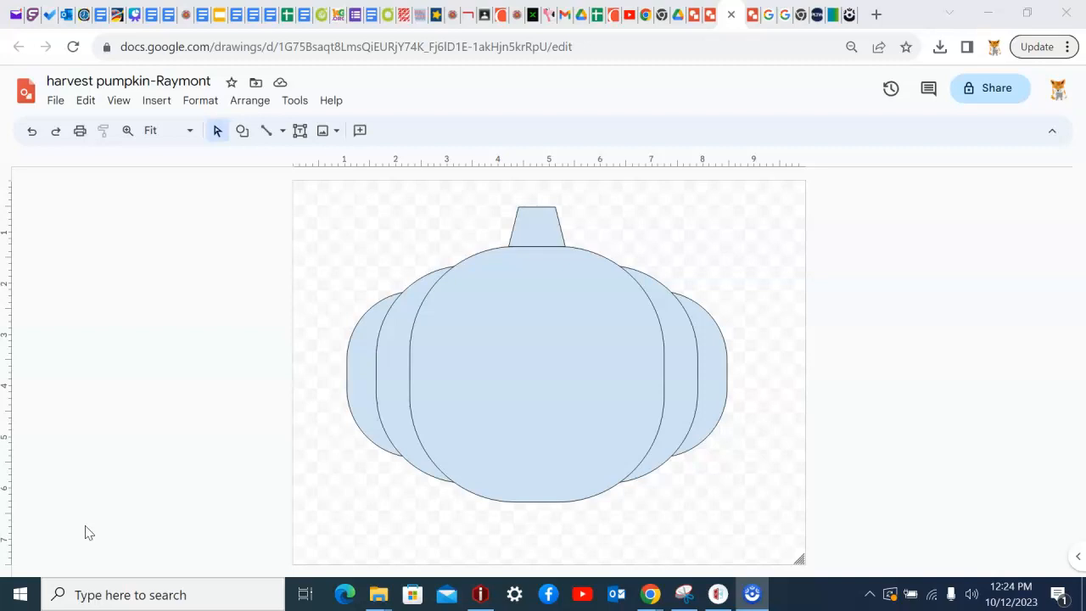
Fill the front rounded pumpkin shape with dark orange 1 and make its border transparent
left_click(525, 351)
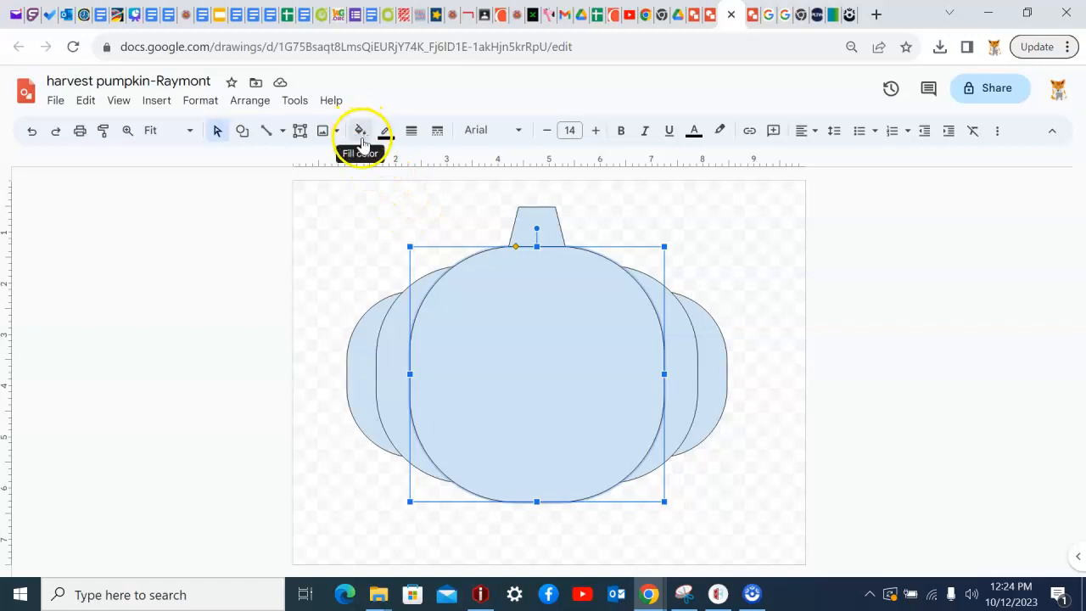
left_click(360, 135)
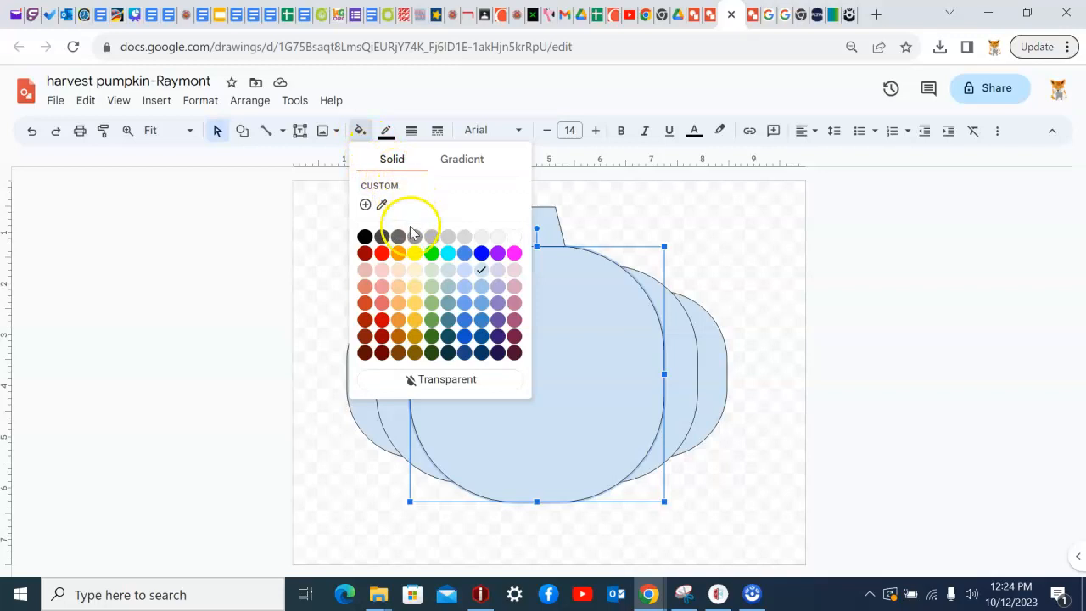
left_click(398, 320)
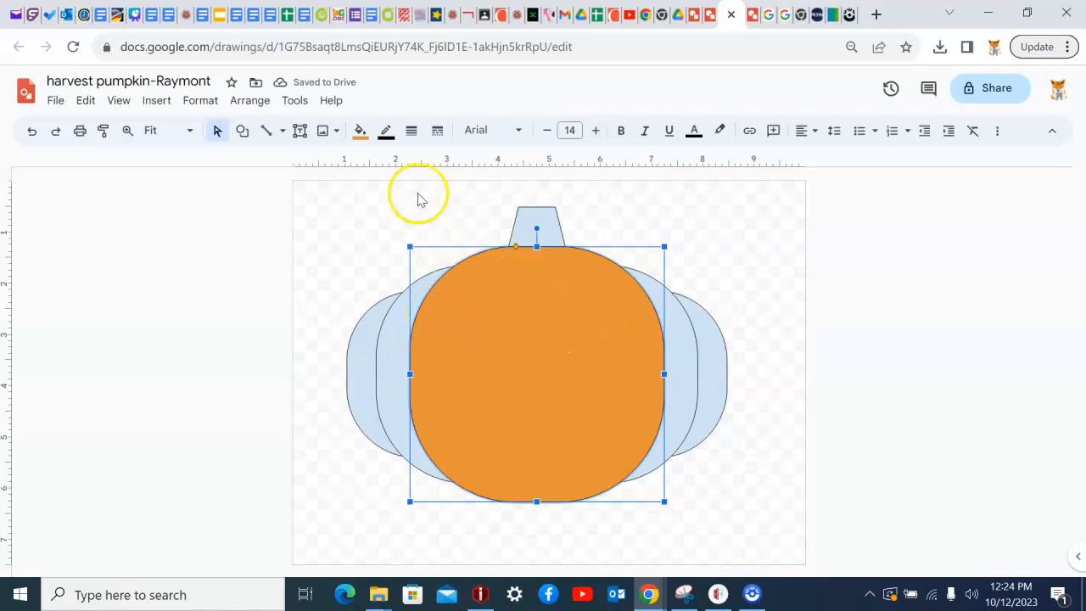
left_click(386, 131)
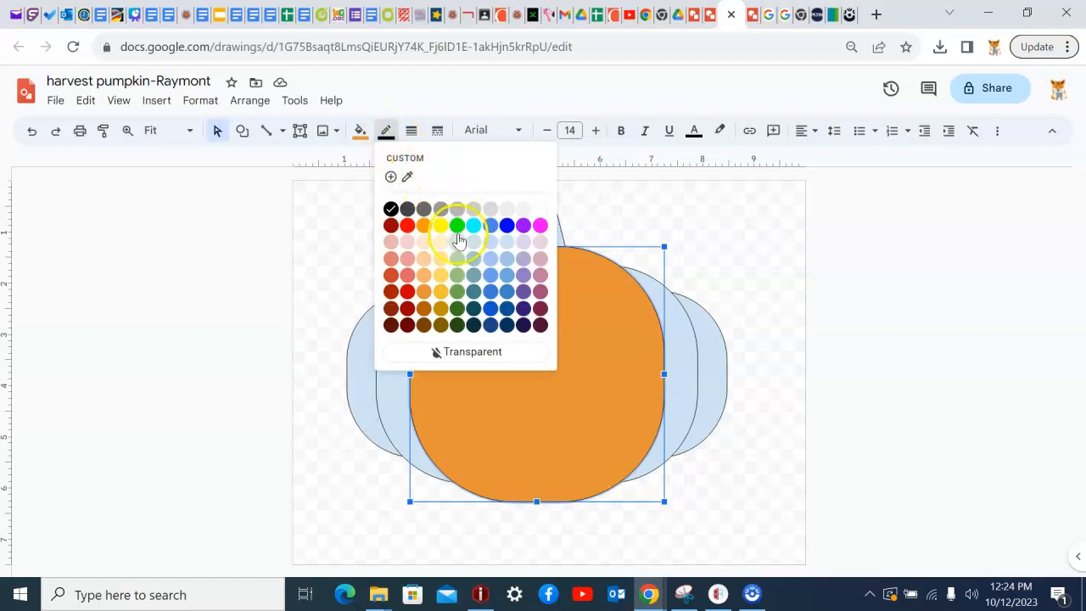
left_click(471, 353)
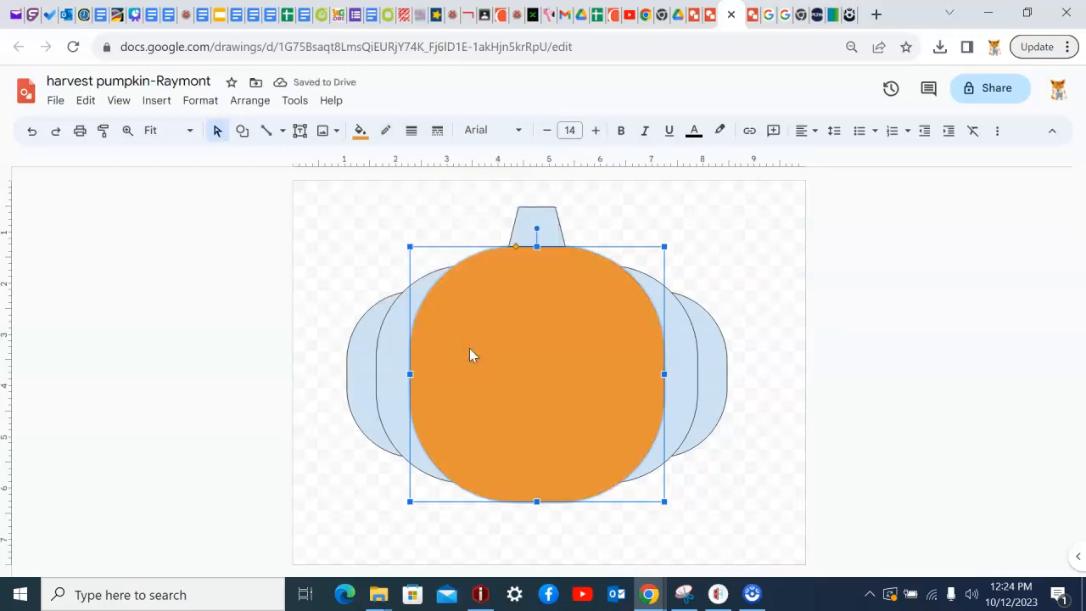
Give the middle rounded shape the same dark orange 1 fill and a transparent border
left_click(391, 346)
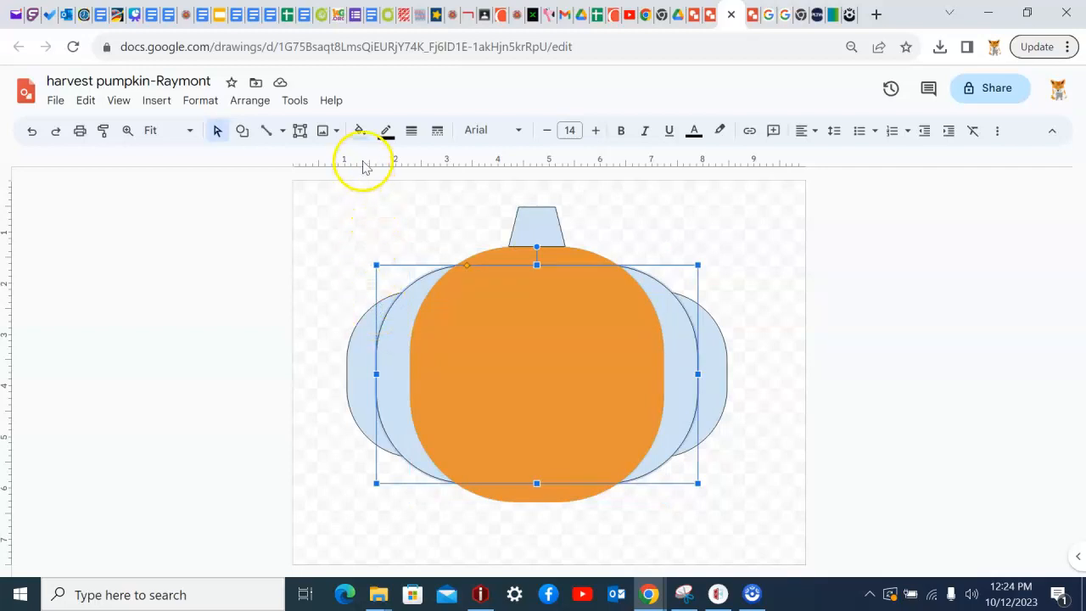
left_click(359, 130)
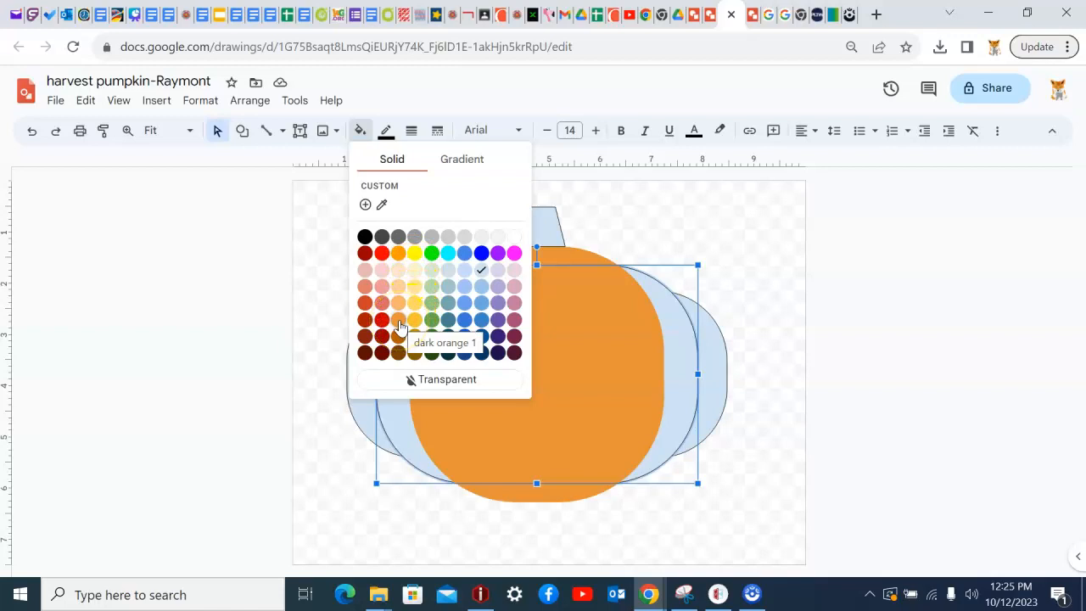
left_click(398, 323)
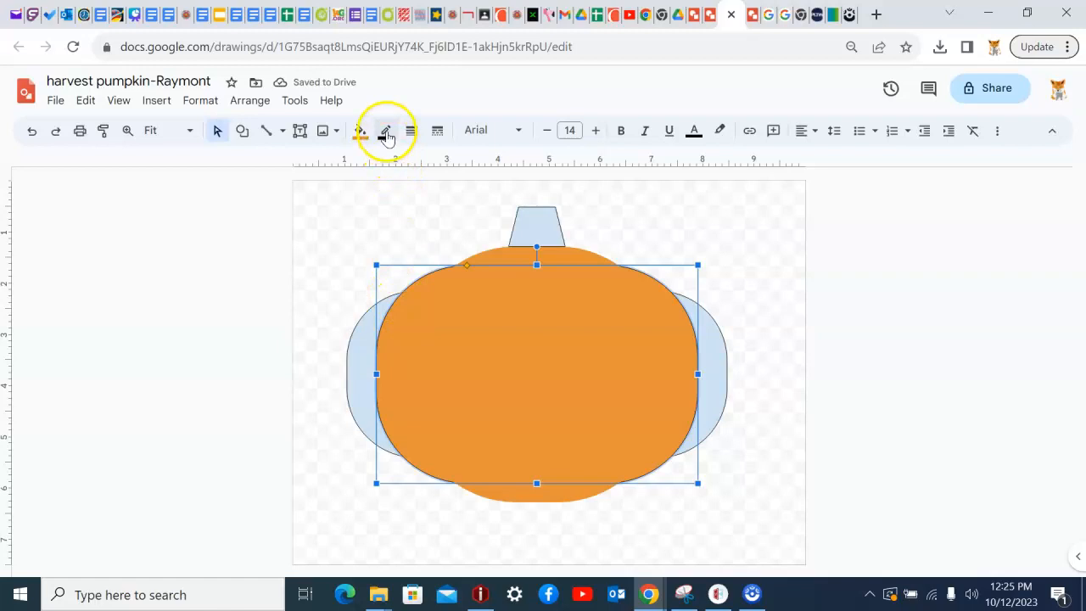
left_click(386, 131)
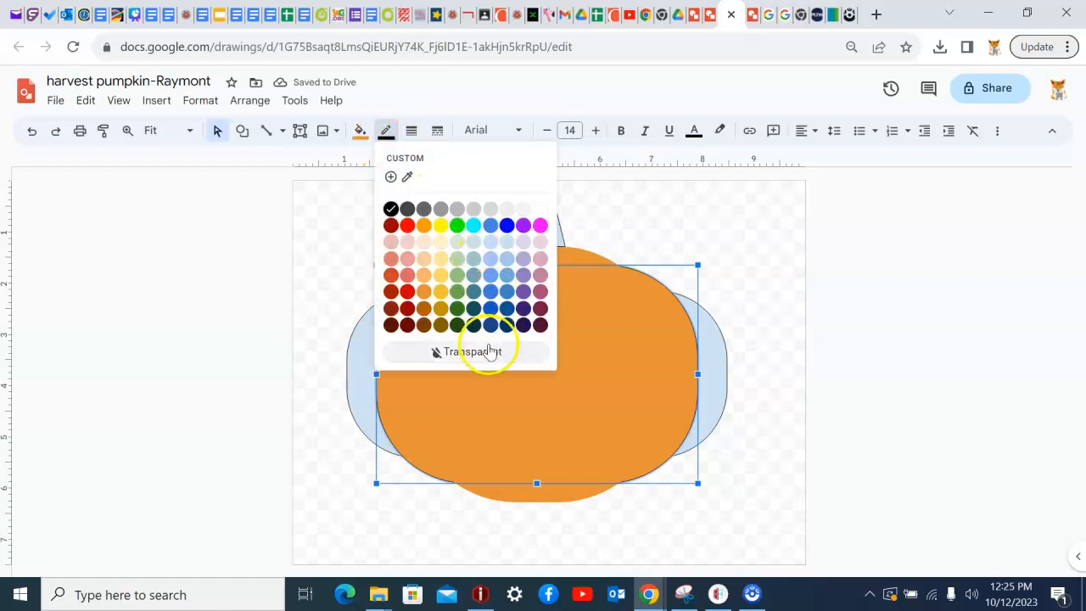
left_click(480, 353)
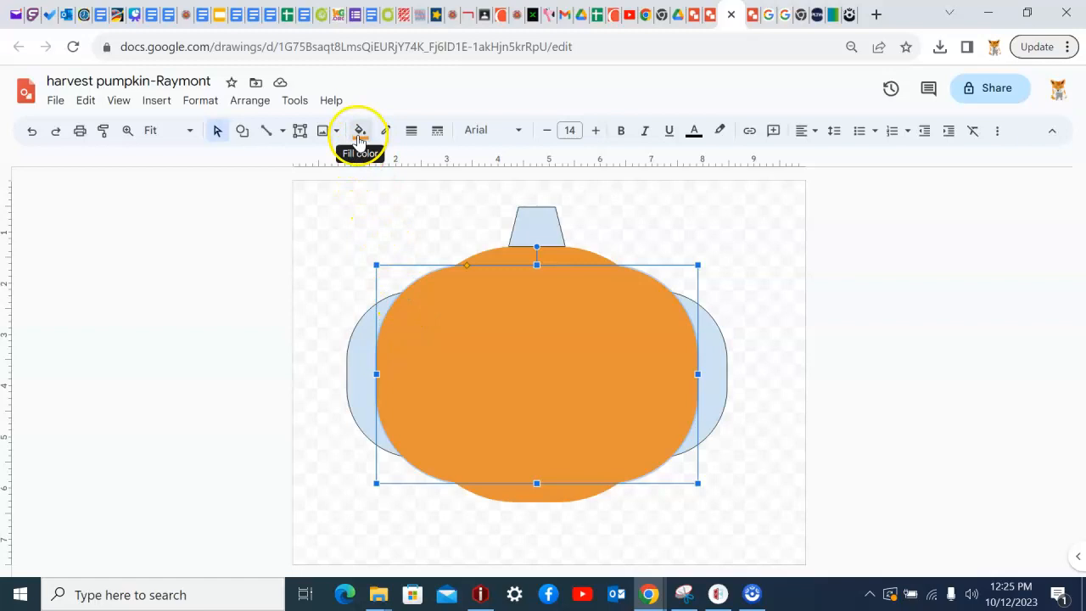
Change the middle rounded shape's fill to the darker custom orange #bb7123
left_click(360, 134)
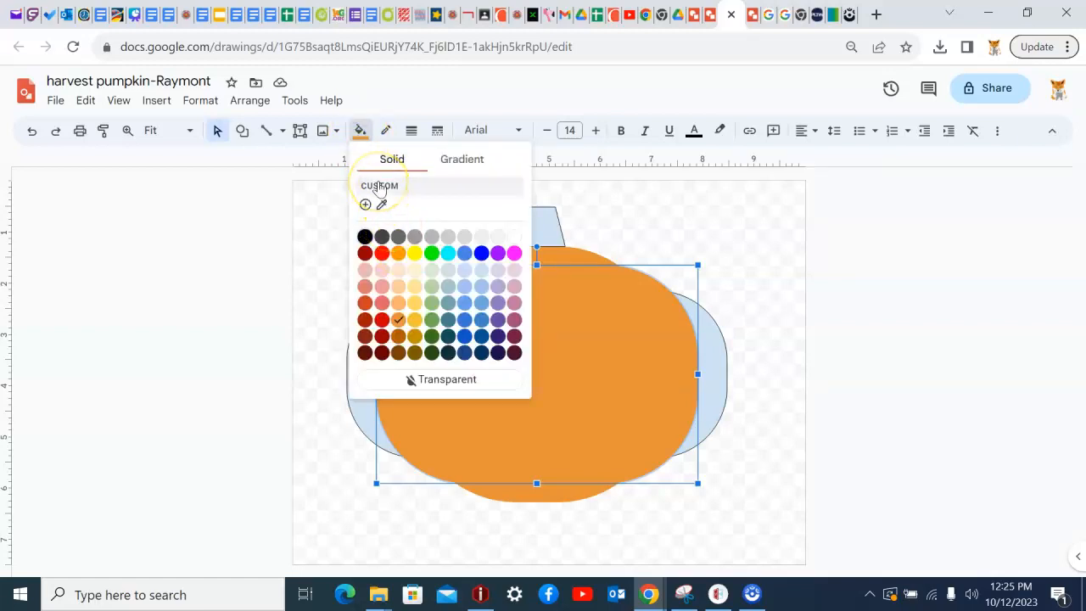
left_click(378, 188)
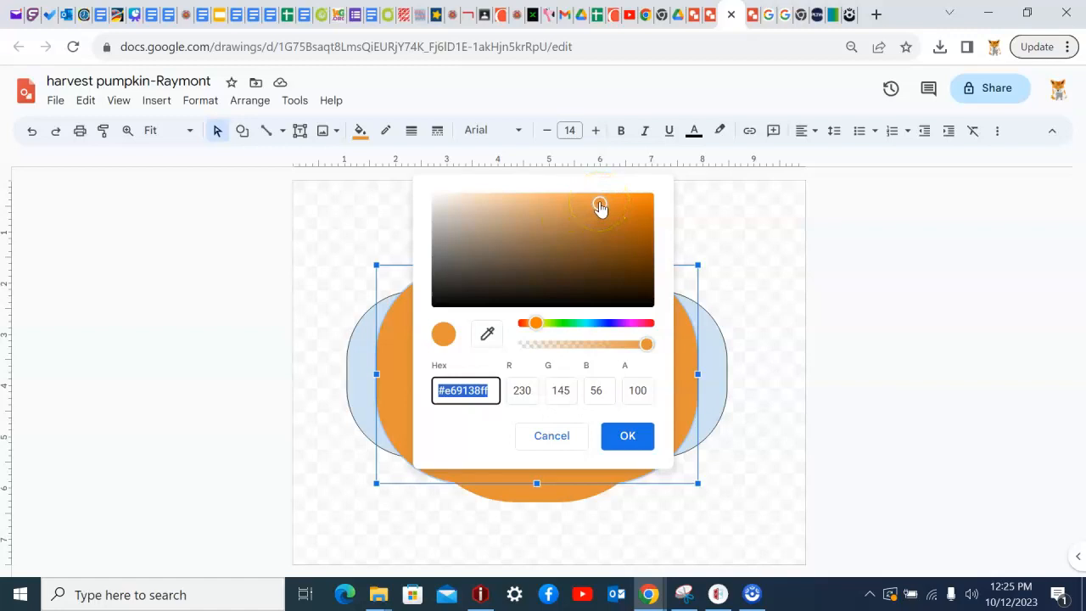
mouse_move(599, 207)
left_mouse_down()
mouse_move(603, 225)
mouse_move(613, 222)
left_mouse_up()
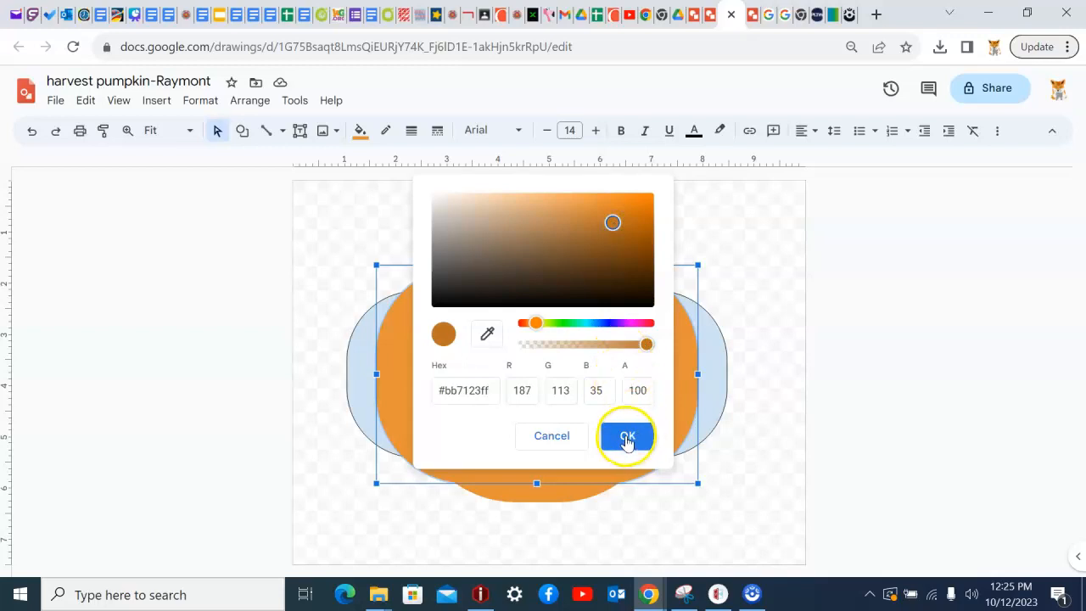
left_click(627, 438)
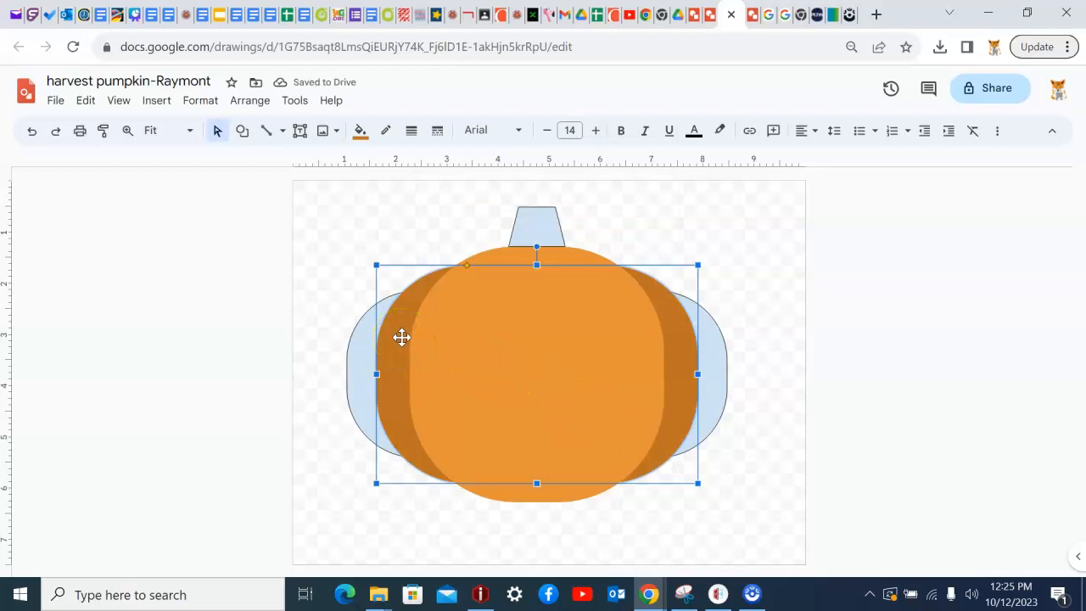
left_click(400, 344)
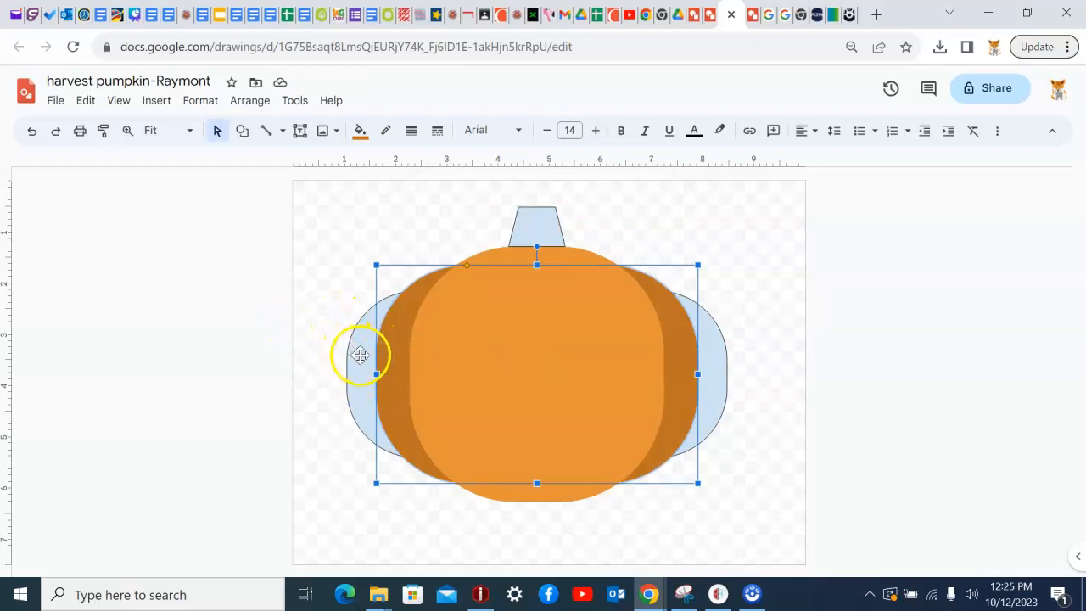
Fill the rearmost rounded shape with a custom orange slightly darker than #bb7123 and make its border transparent
left_click(360, 355)
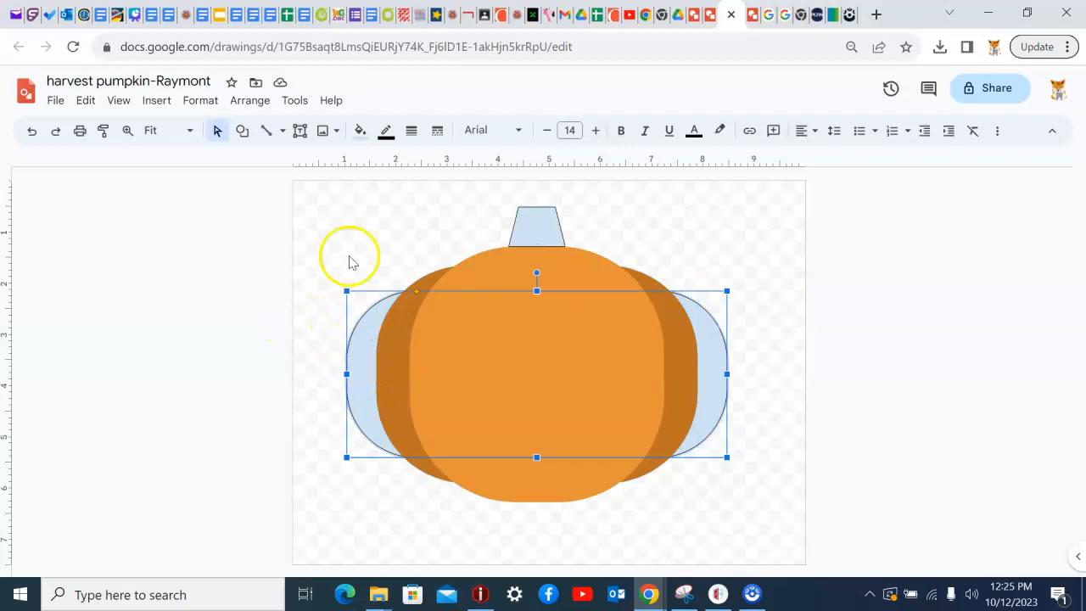
left_click(359, 132)
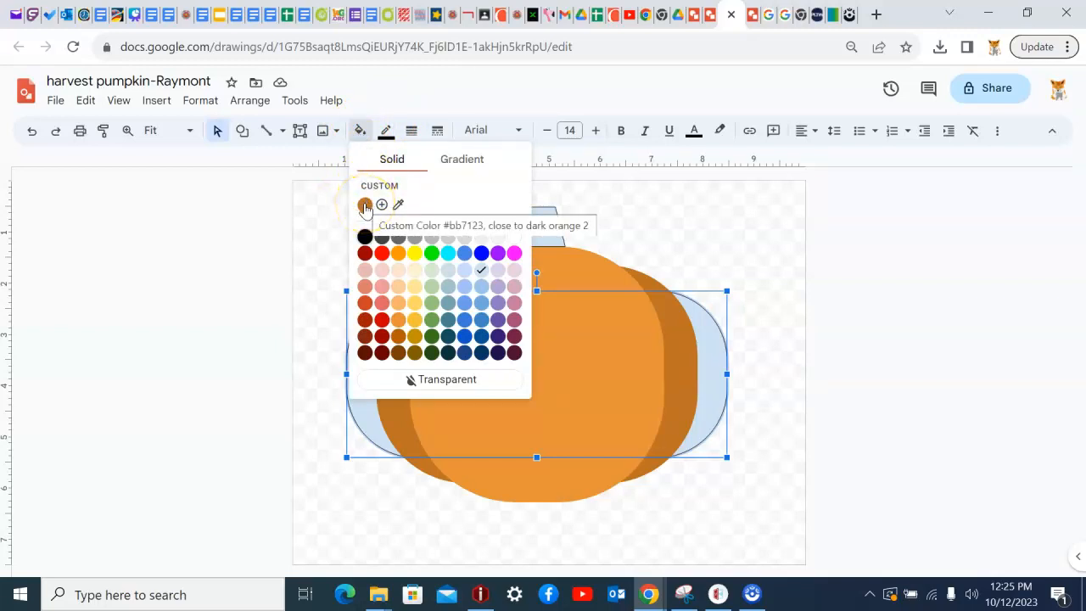
left_click(365, 205)
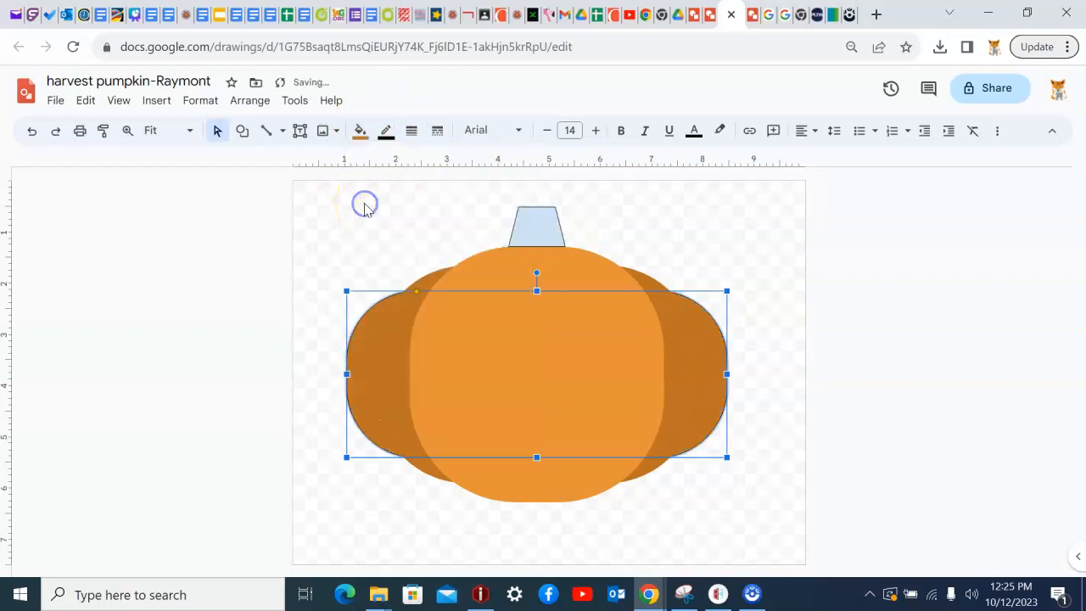
left_click(361, 132)
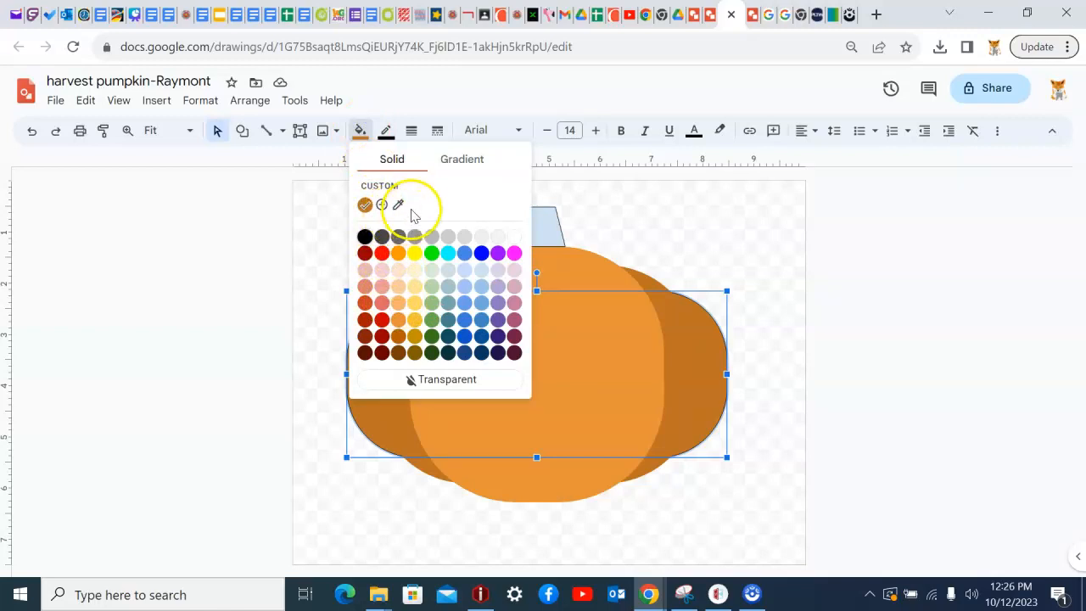
left_click(385, 187)
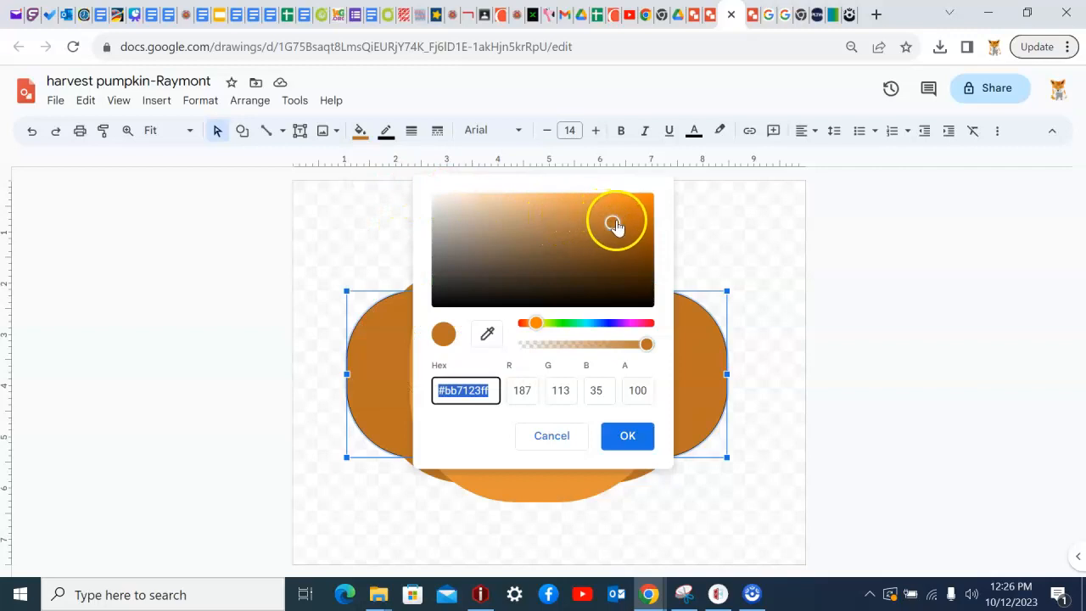
left_click_drag(613, 223, 622, 235)
left_click(628, 438)
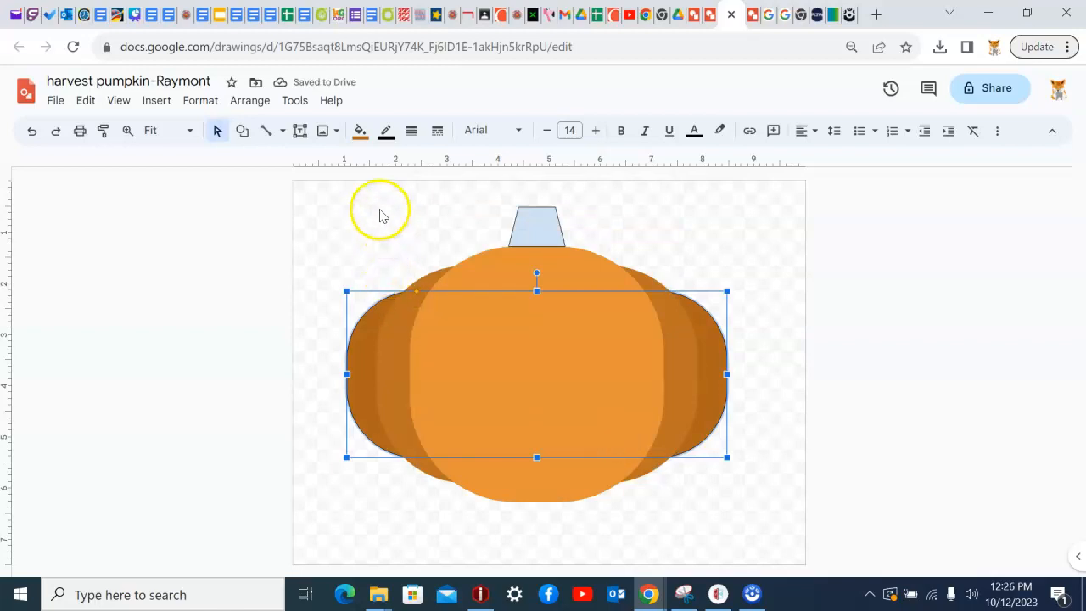
left_click(385, 132)
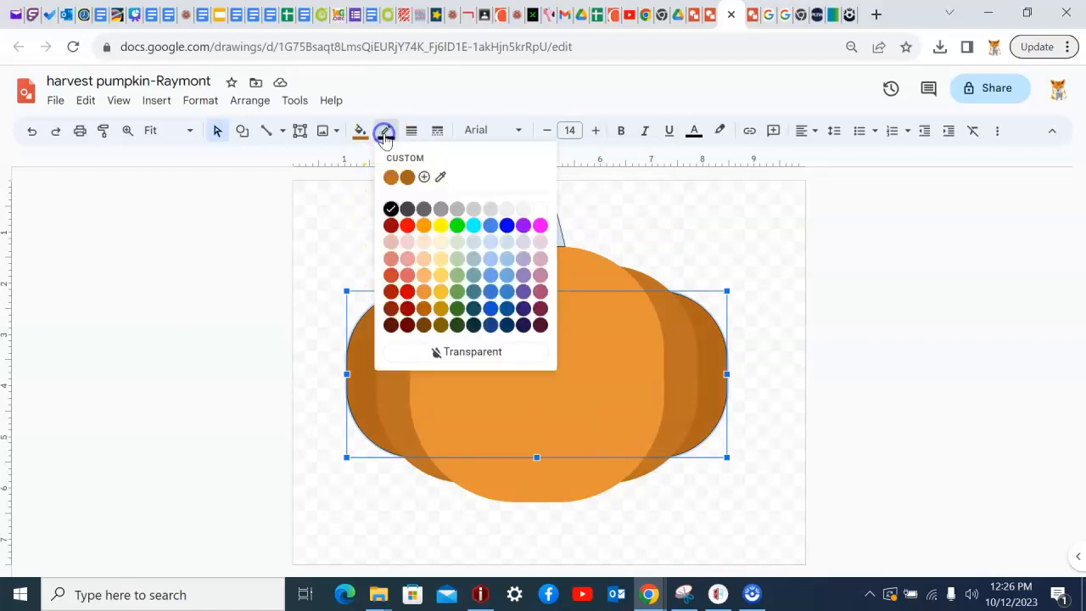
left_click(465, 351)
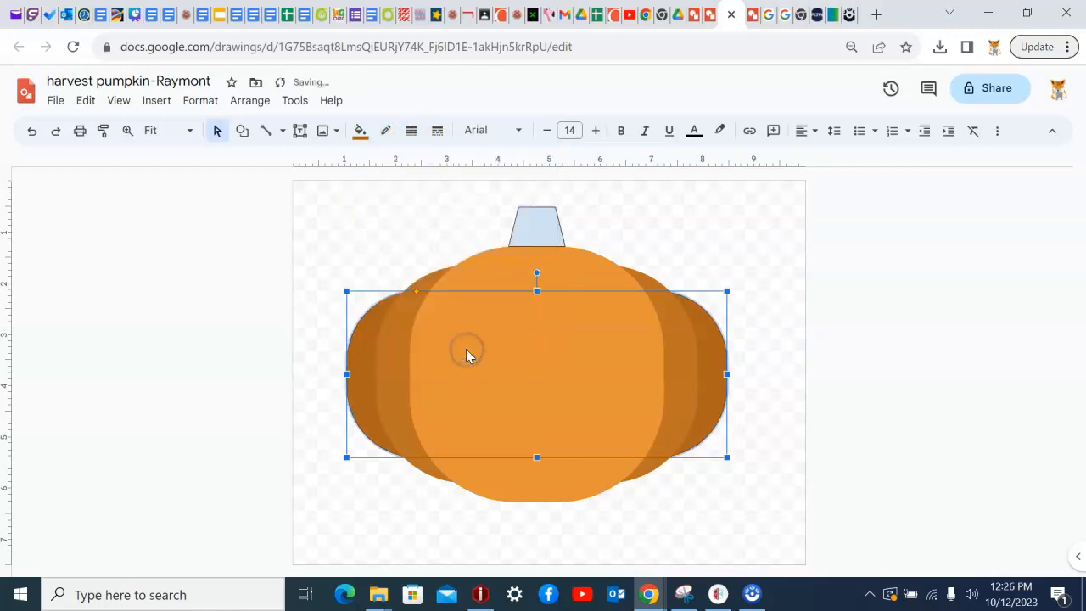
Fill the trapezoid stem with a medium green and make its border transparent
left_click(539, 229)
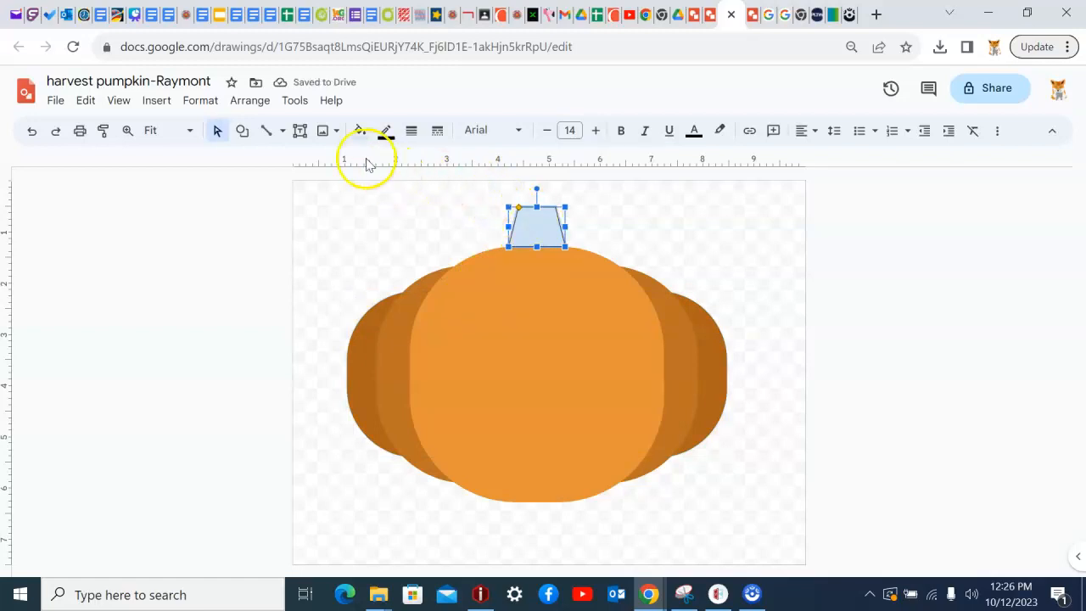
left_click(358, 132)
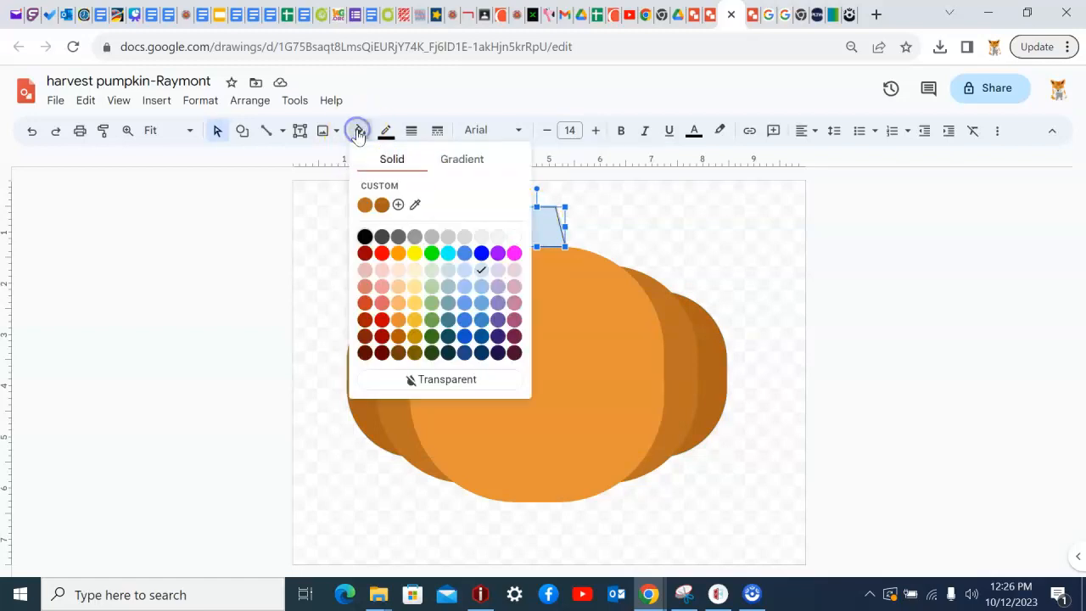
left_click(432, 319)
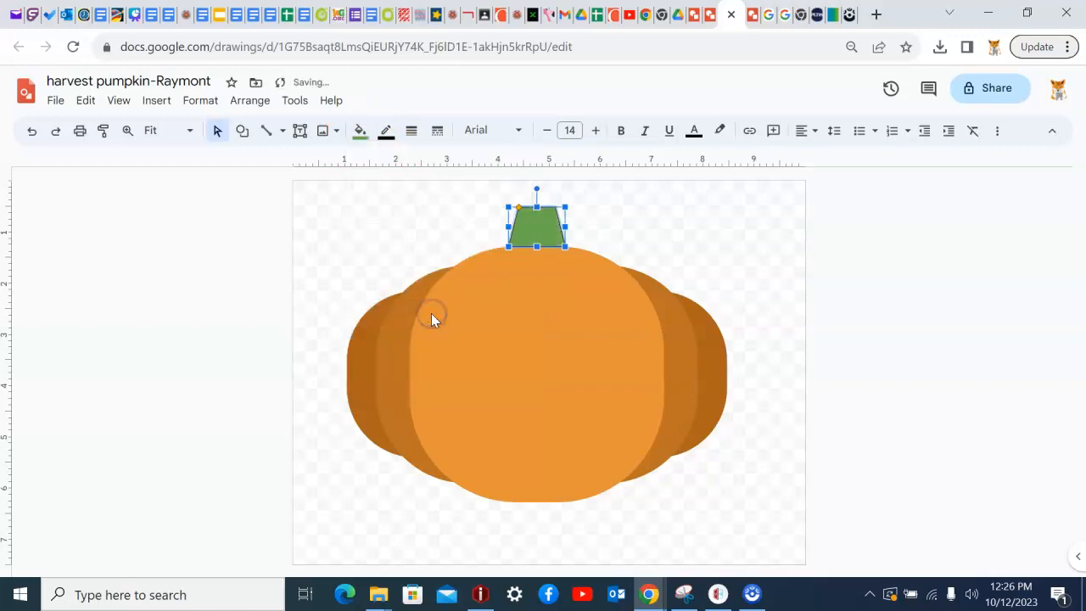
left_click(385, 130)
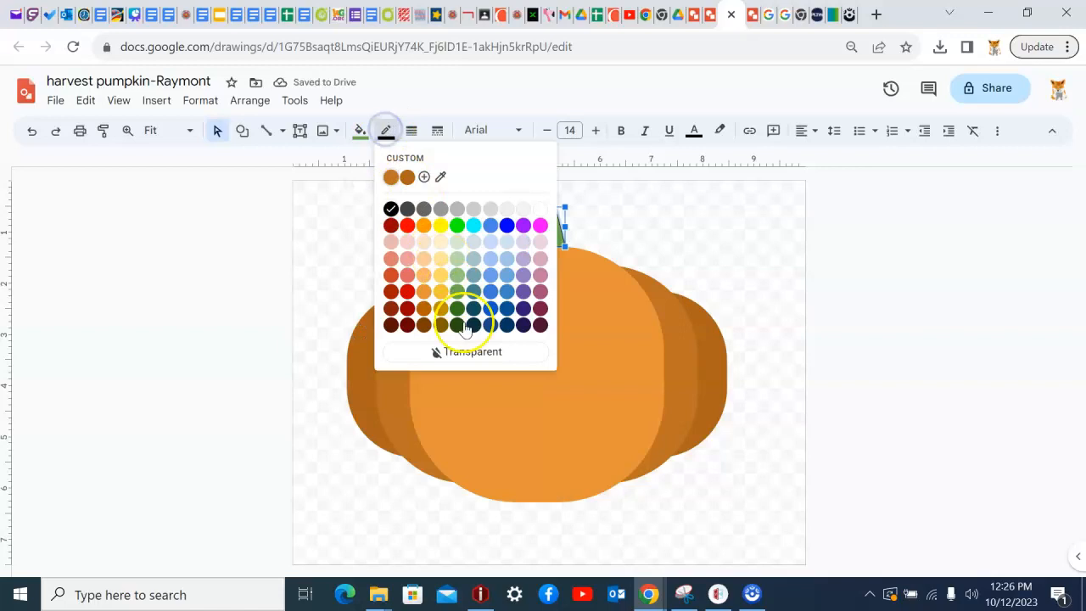
left_click(466, 351)
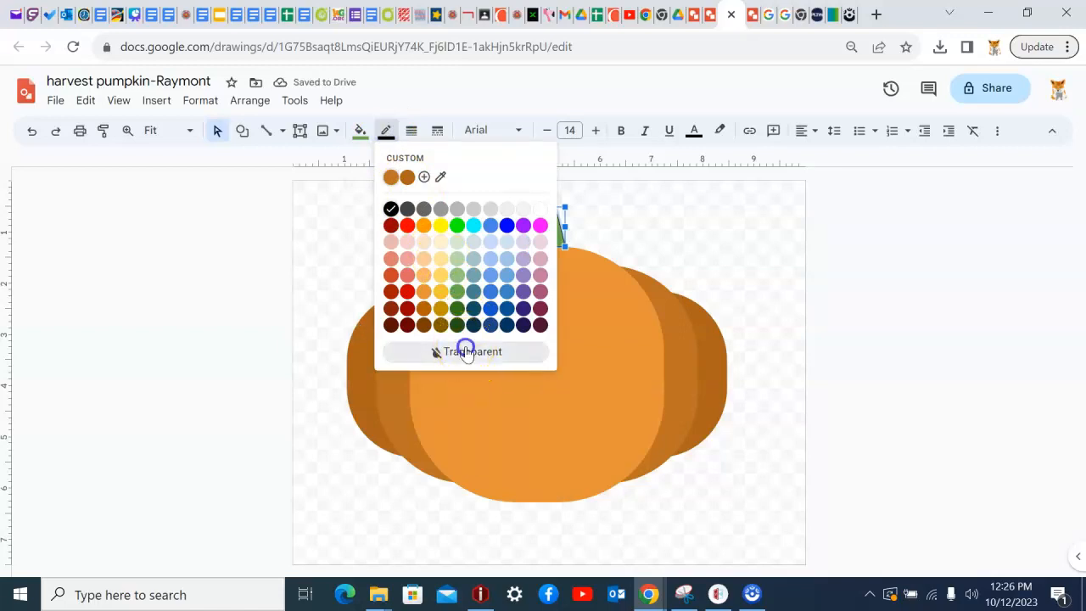
left_click(416, 222)
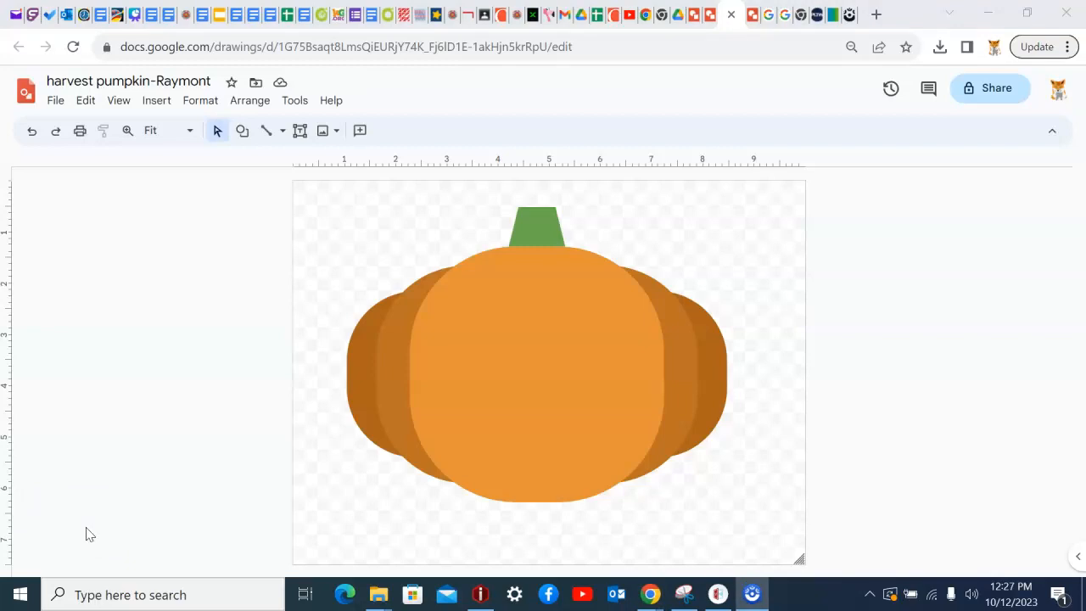
left_click(242, 132)
mouse_move(273, 152)
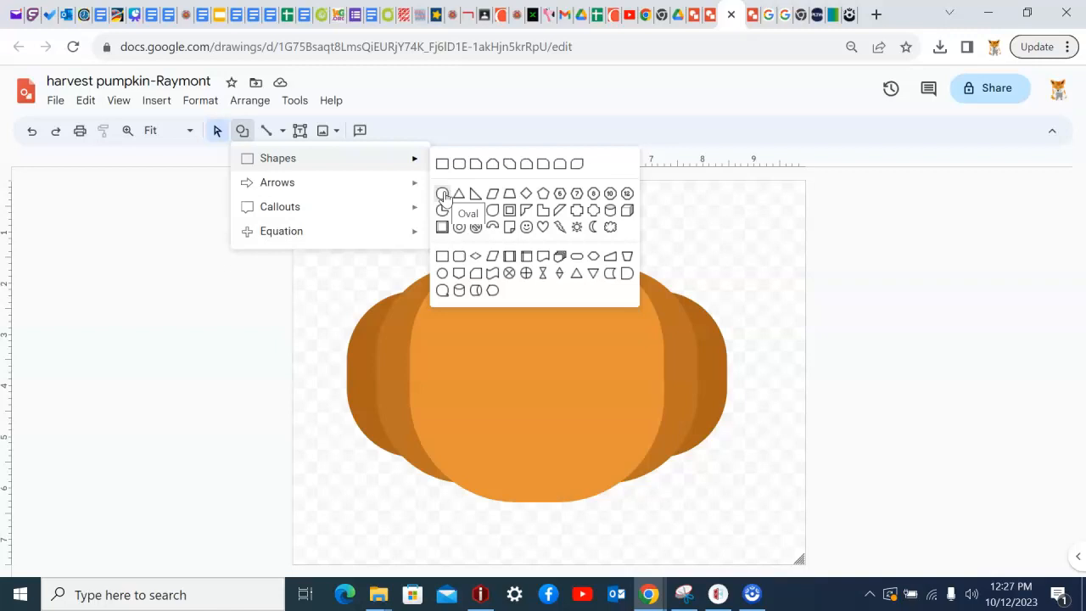
left_click(442, 195)
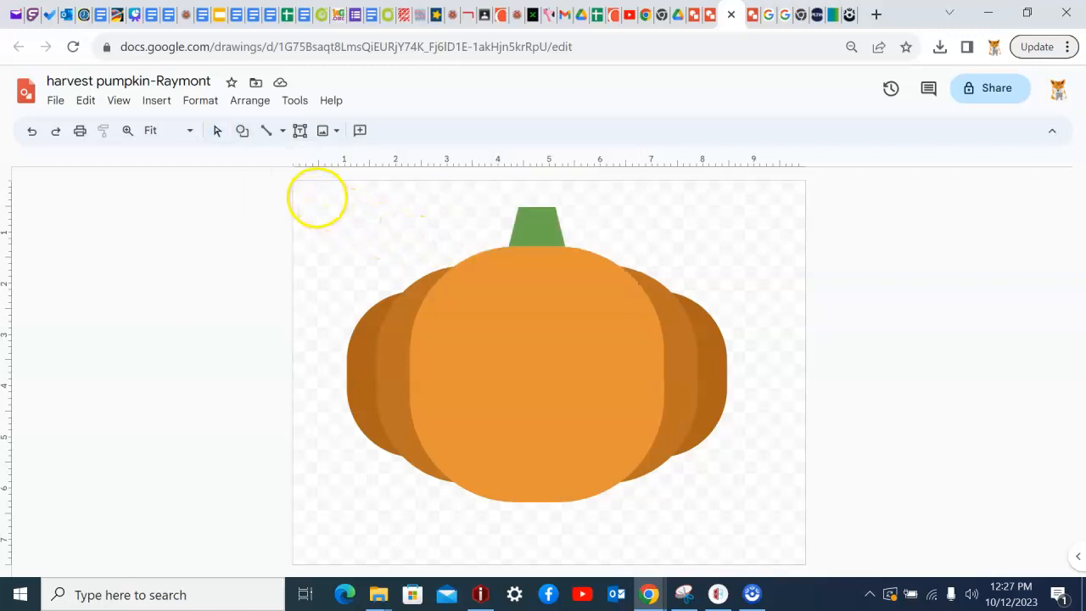
left_click_drag(323, 205, 335, 211)
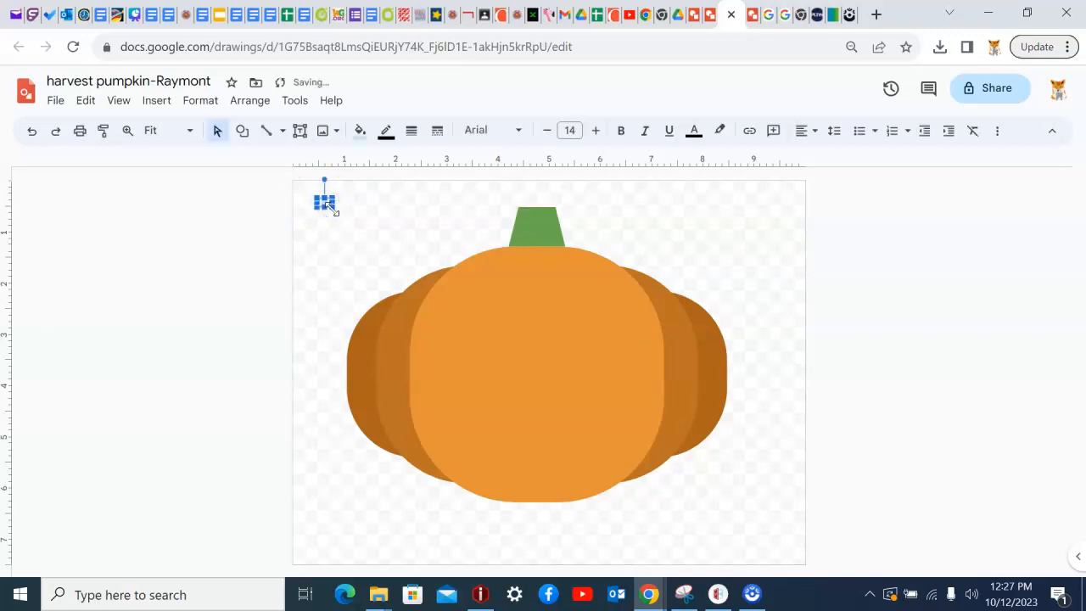
key("Delete")
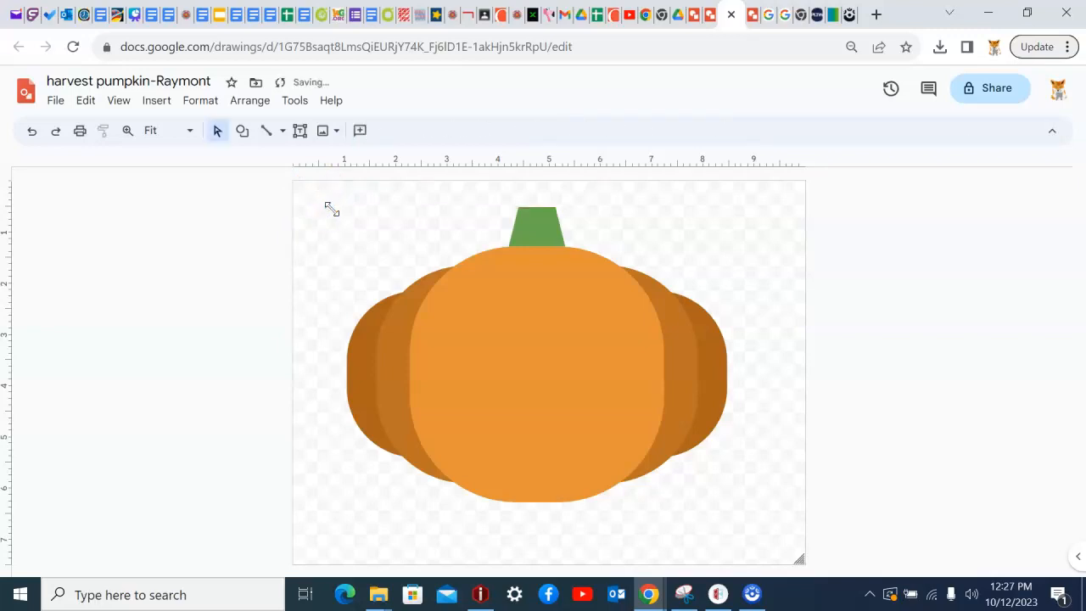
Draw an oval about 1.2 inches across in the empty area above and left of the pumpkin and narrow it towards a circle
left_click(242, 130)
mouse_move(332, 158)
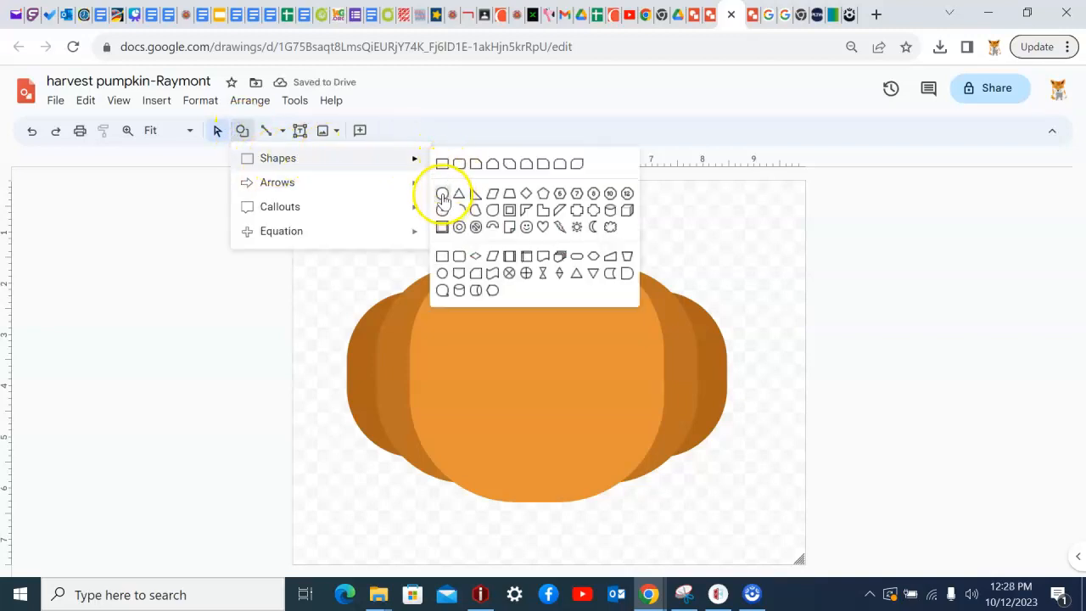
left_click(442, 193)
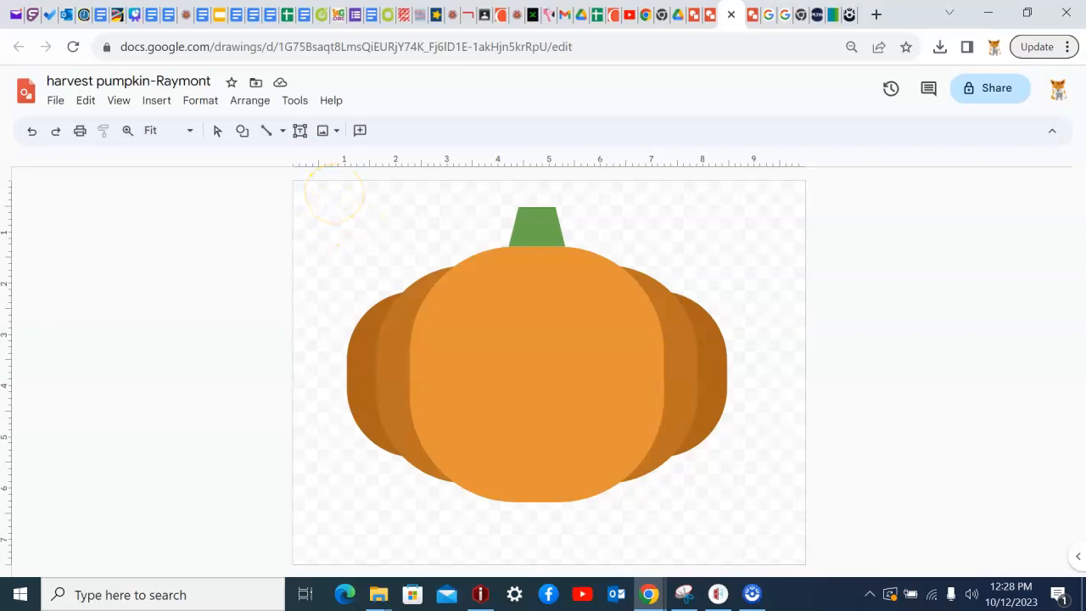
left_click_drag(341, 198, 400, 243)
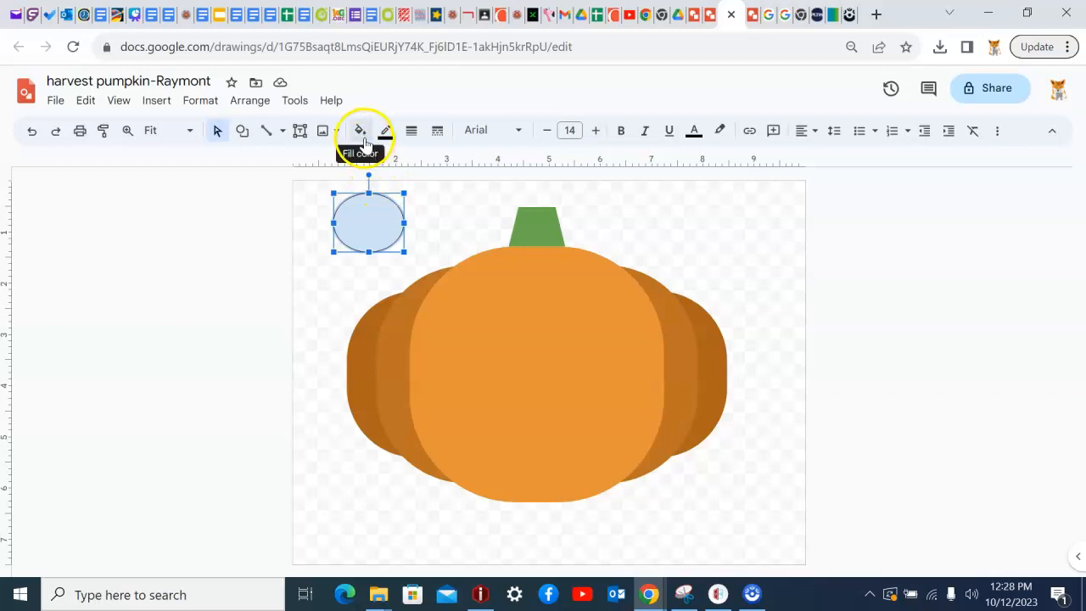
left_click_drag(401, 222, 396, 222)
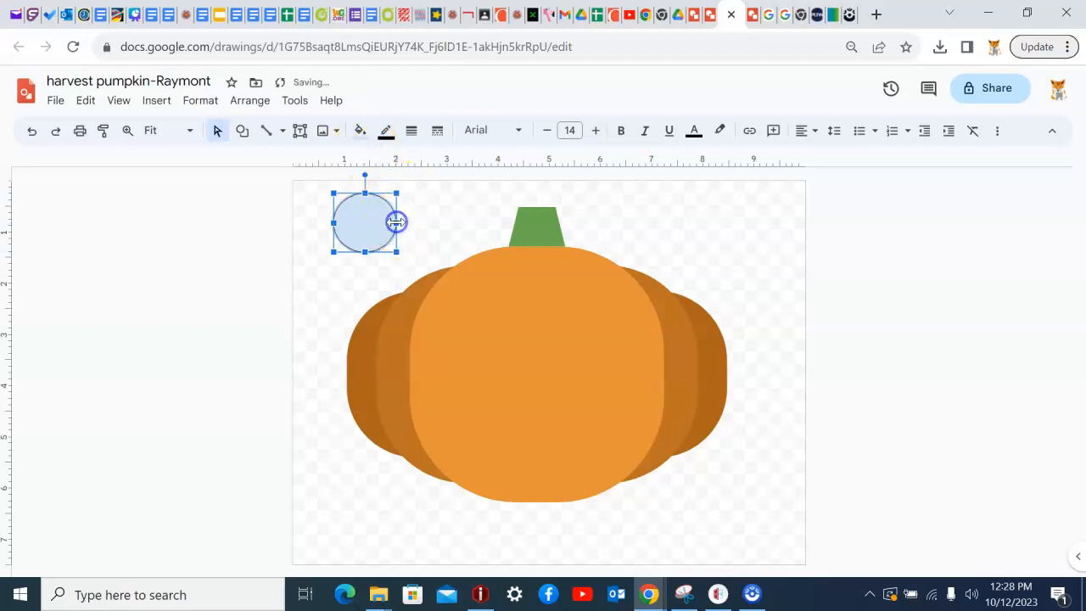
Fill the new oval with a very light gray and make its border transparent
left_click(360, 133)
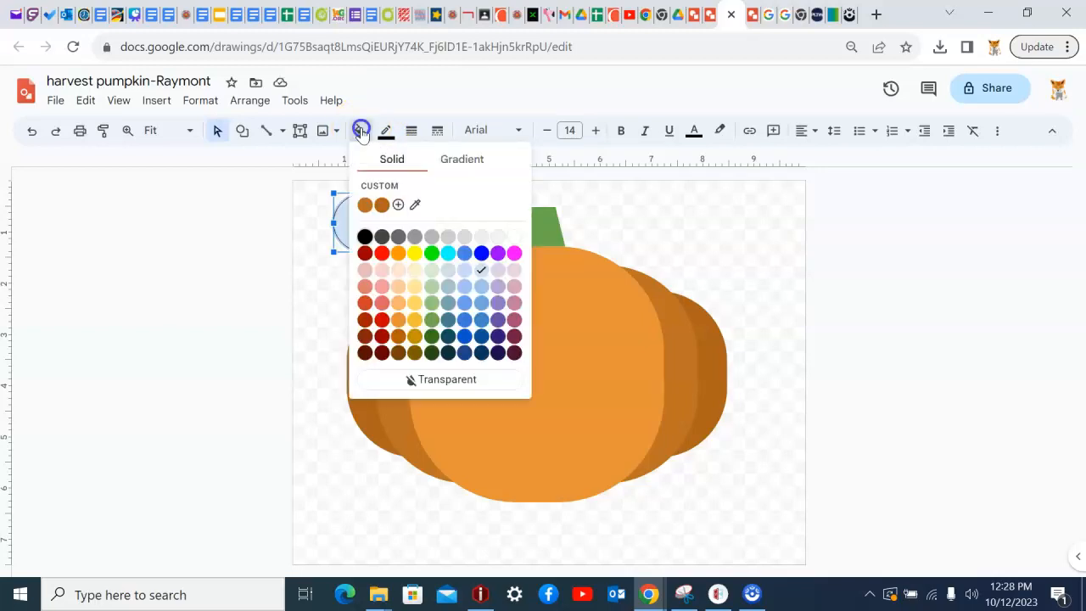
left_click(499, 237)
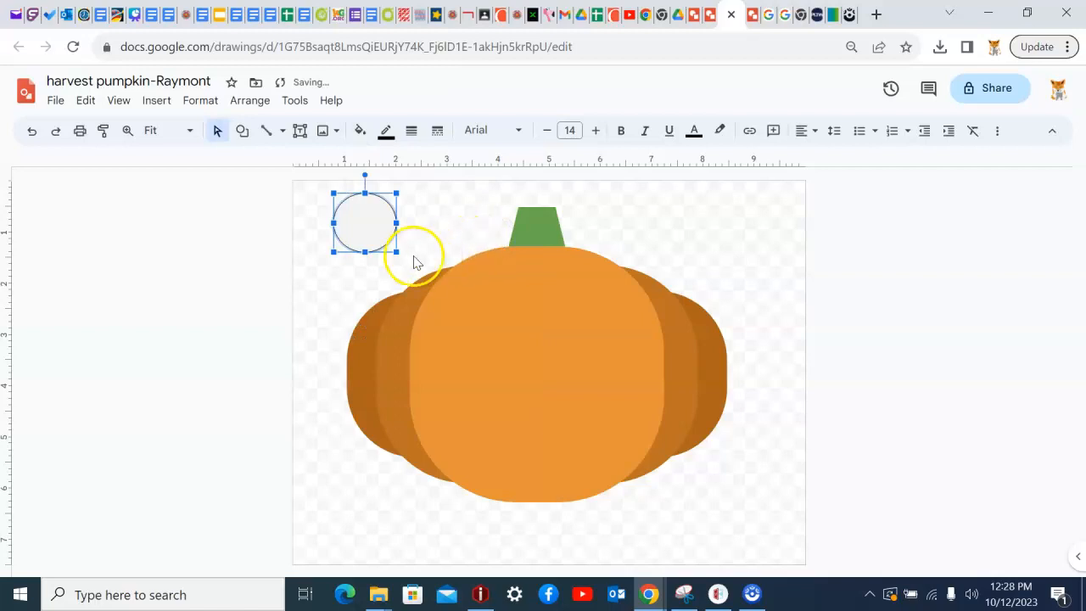
left_click(386, 132)
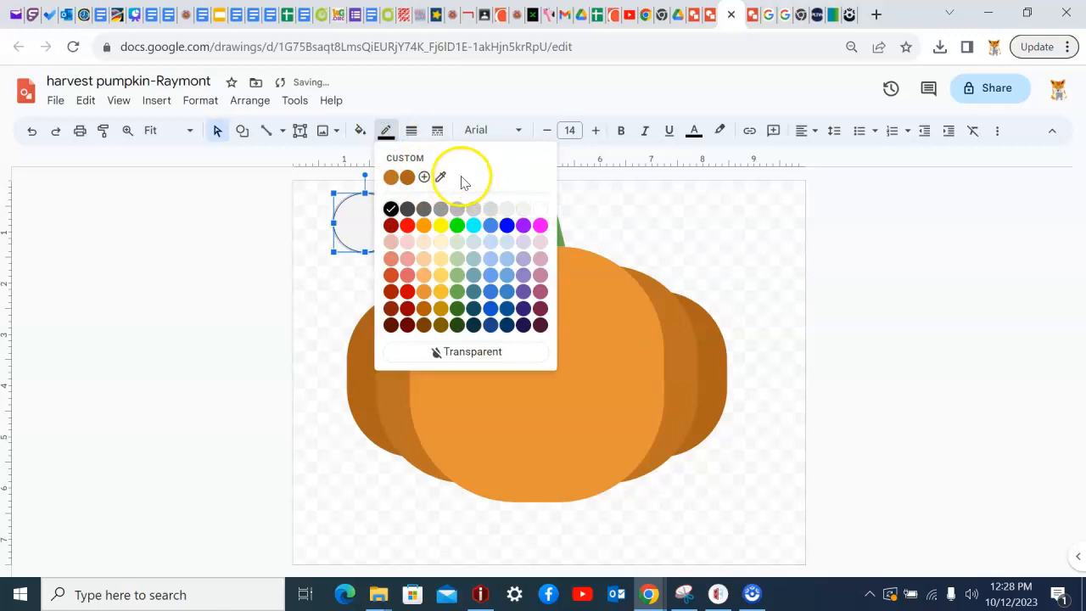
left_click(456, 354)
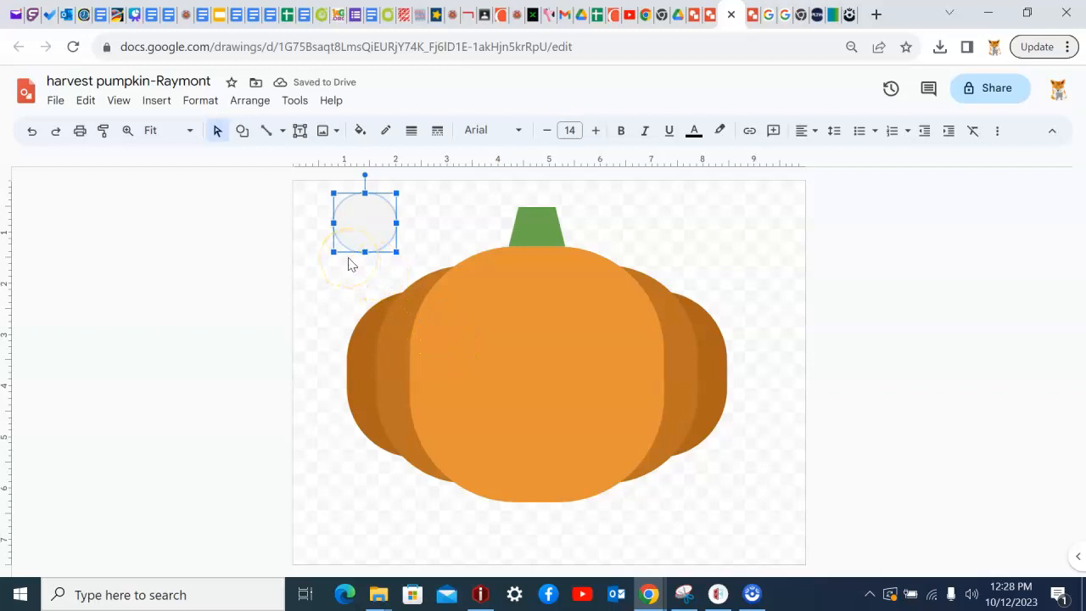
Duplicate the light gray oval and place both copies side by side as eyes on the upper part of the front pumpkin shape
key("ctrl+d")
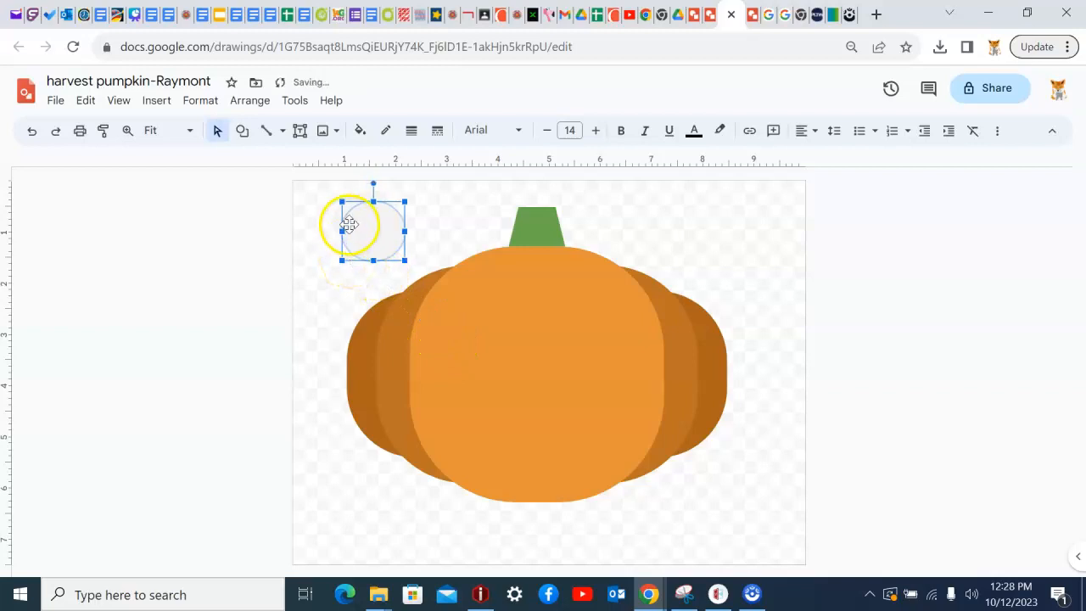
left_click_drag(375, 226, 602, 310)
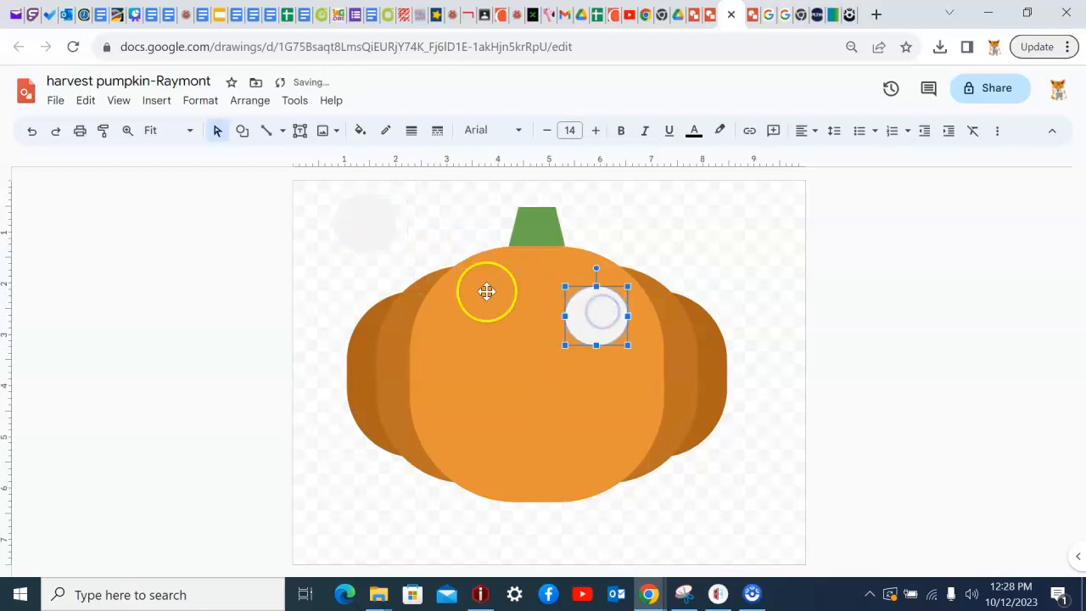
left_click(367, 214)
left_click_drag(367, 213, 498, 307)
left_click(560, 364)
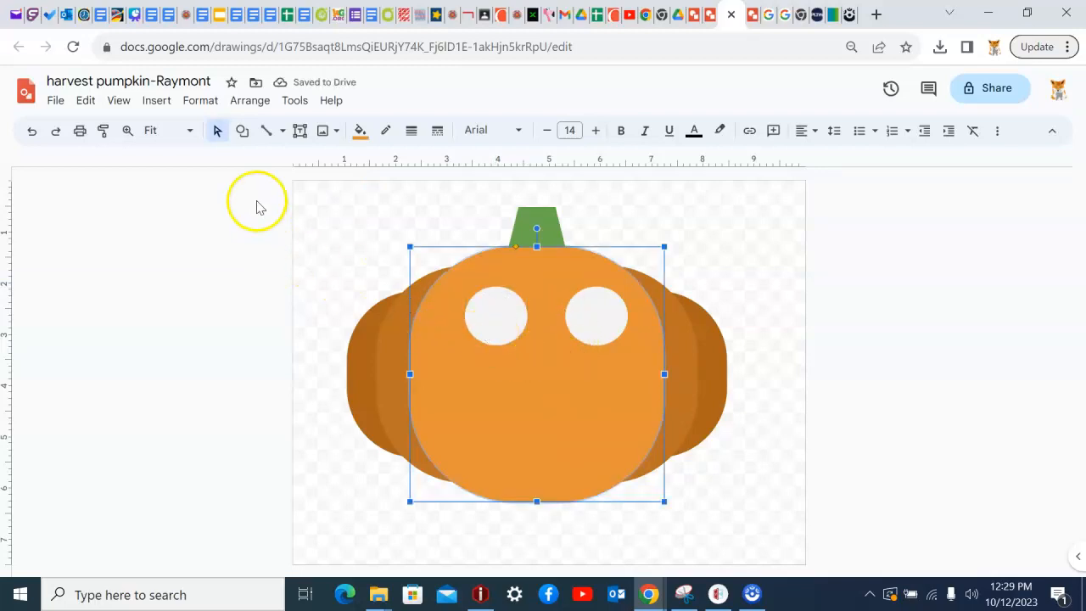
Draw a narrow oval pupil about 0.55 by 0.95 inches on the inner edge of the left eye and fill it with dark gray 4
left_click(241, 132)
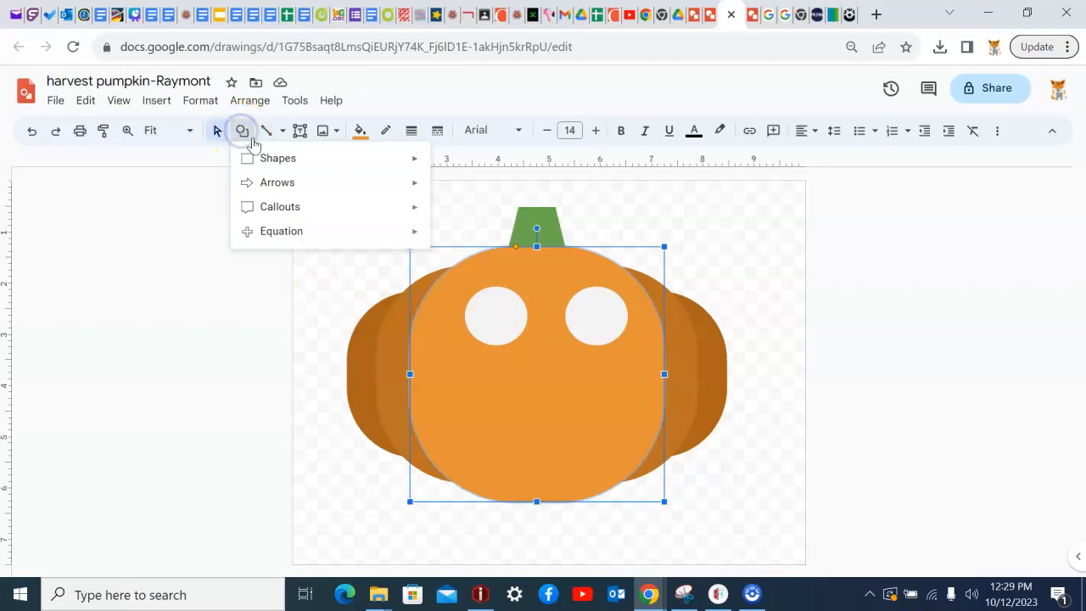
mouse_move(274, 158)
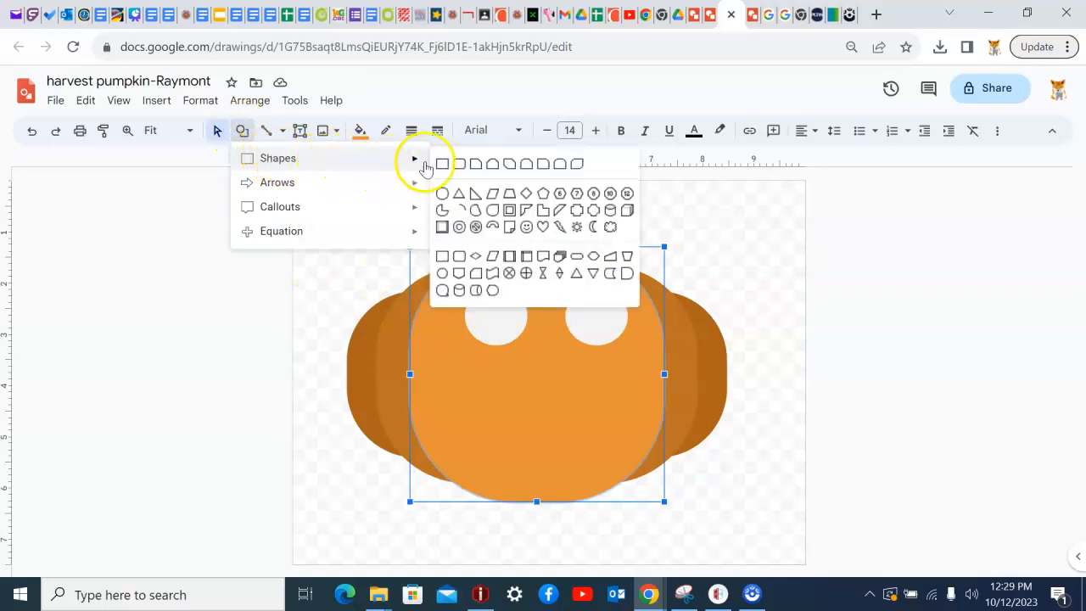
left_click(442, 195)
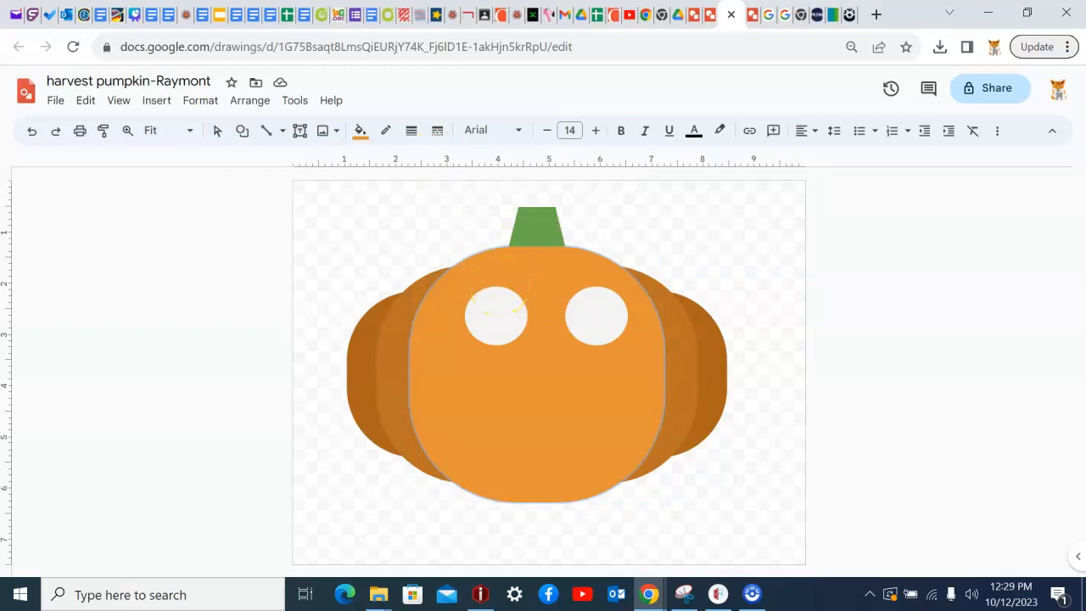
left_click_drag(498, 287, 526, 338)
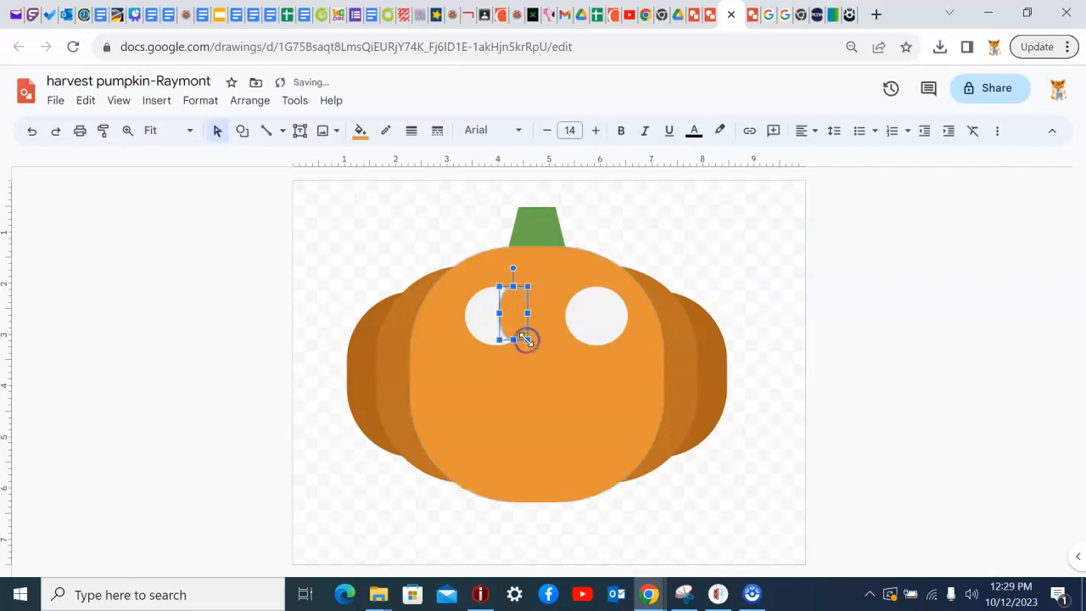
left_click_drag(513, 284, 515, 293)
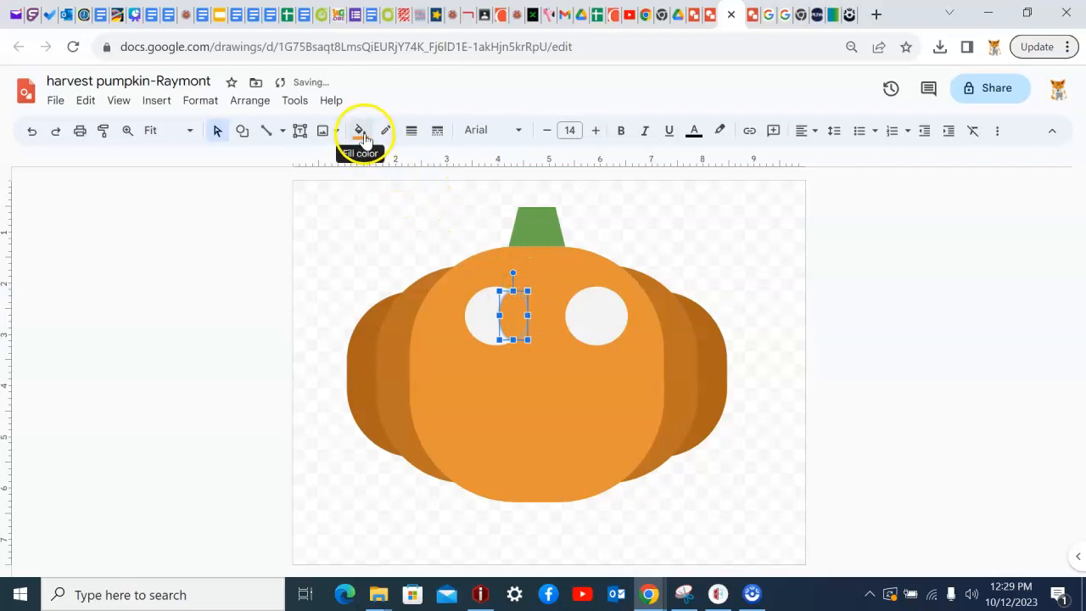
left_click(361, 131)
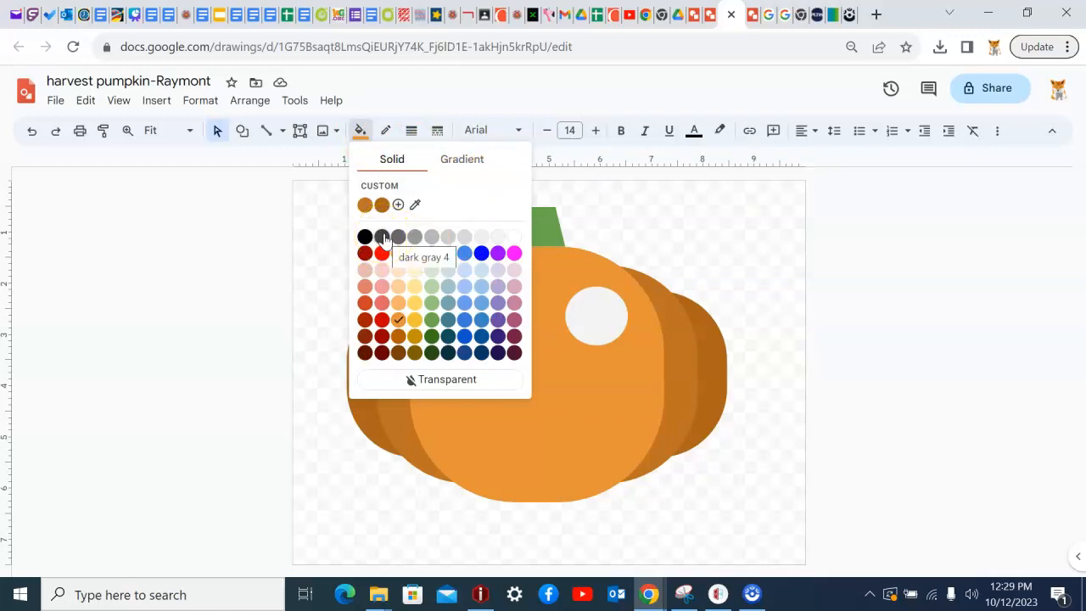
left_click(383, 237)
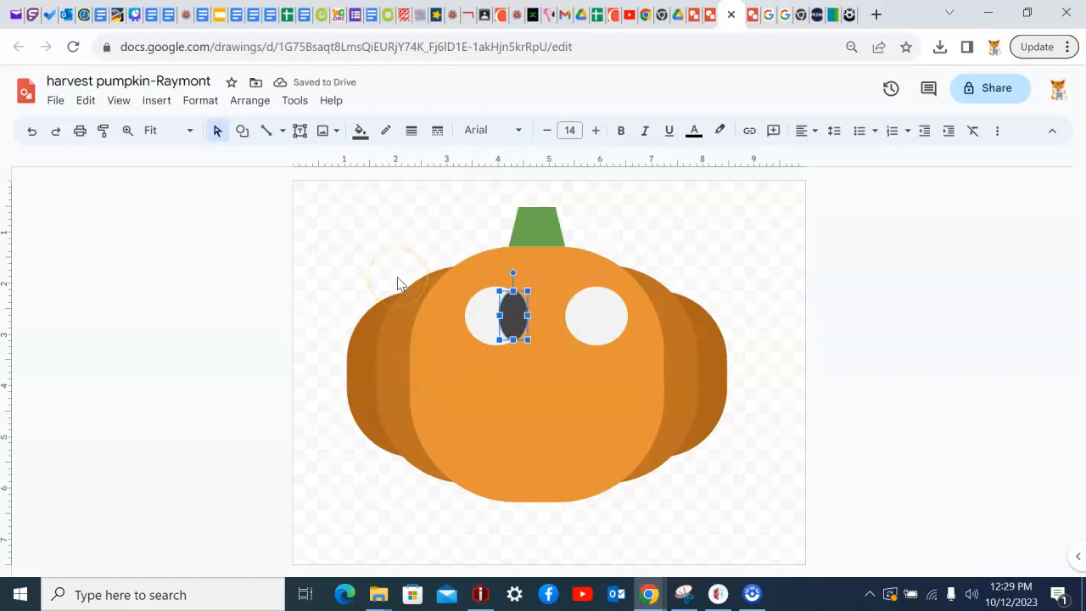
Duplicate the dark pupil and place the copy on the inner edge of the right eye, level with the first
key("ctrl+d")
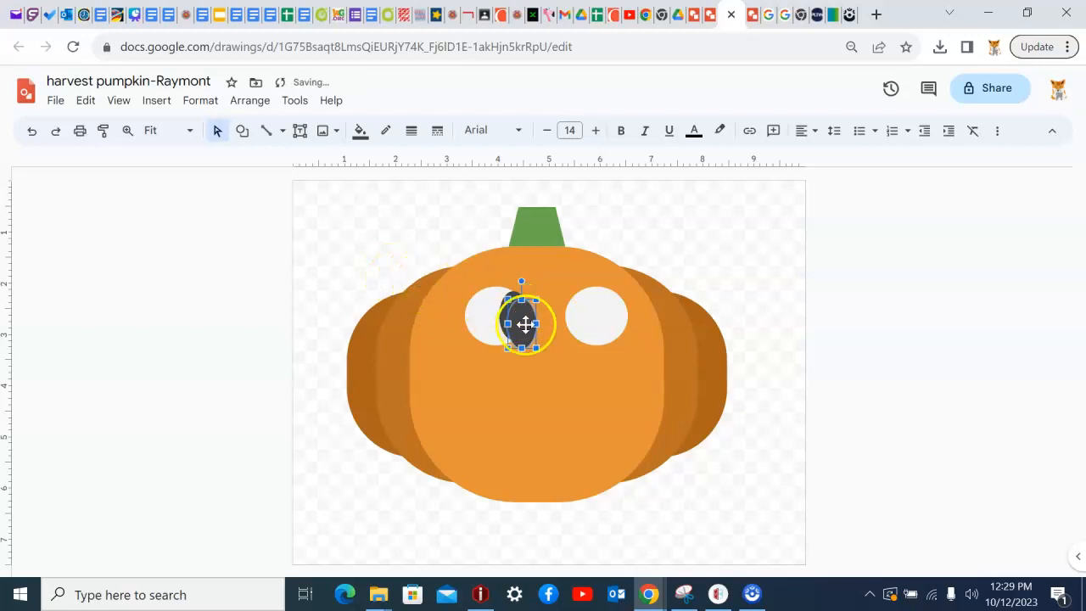
left_click_drag(523, 322, 584, 319)
left_click(620, 320)
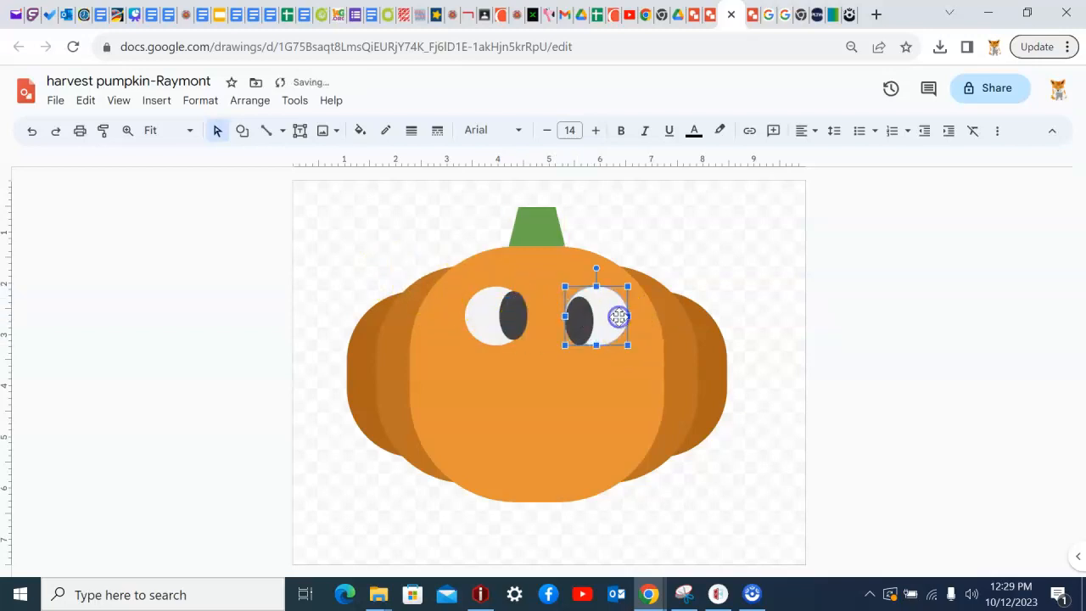
left_click(608, 402)
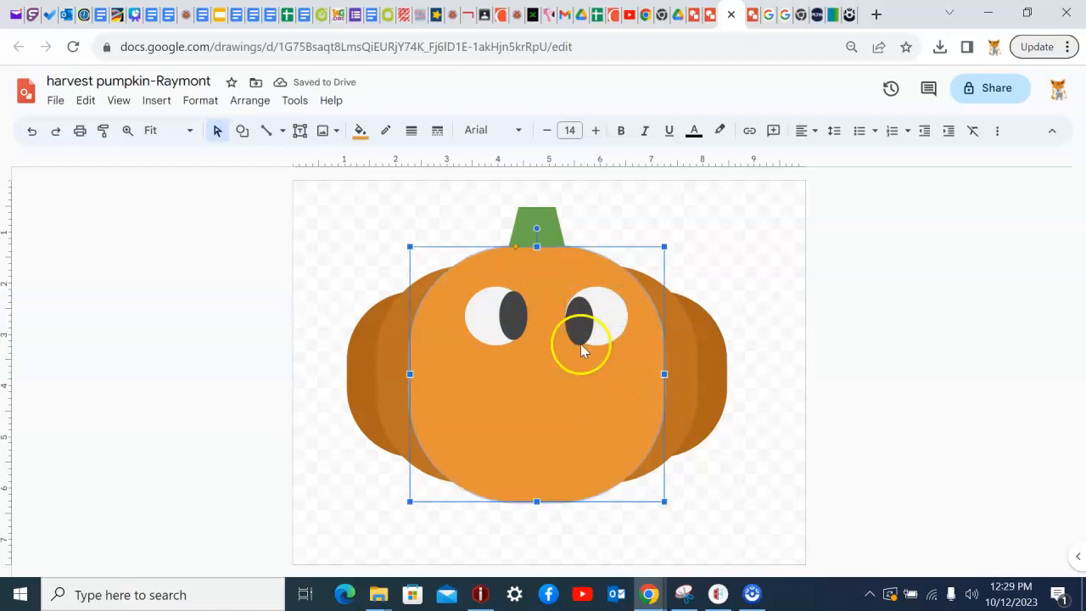
left_click_drag(577, 319, 579, 316)
left_click(626, 320)
left_click(591, 399)
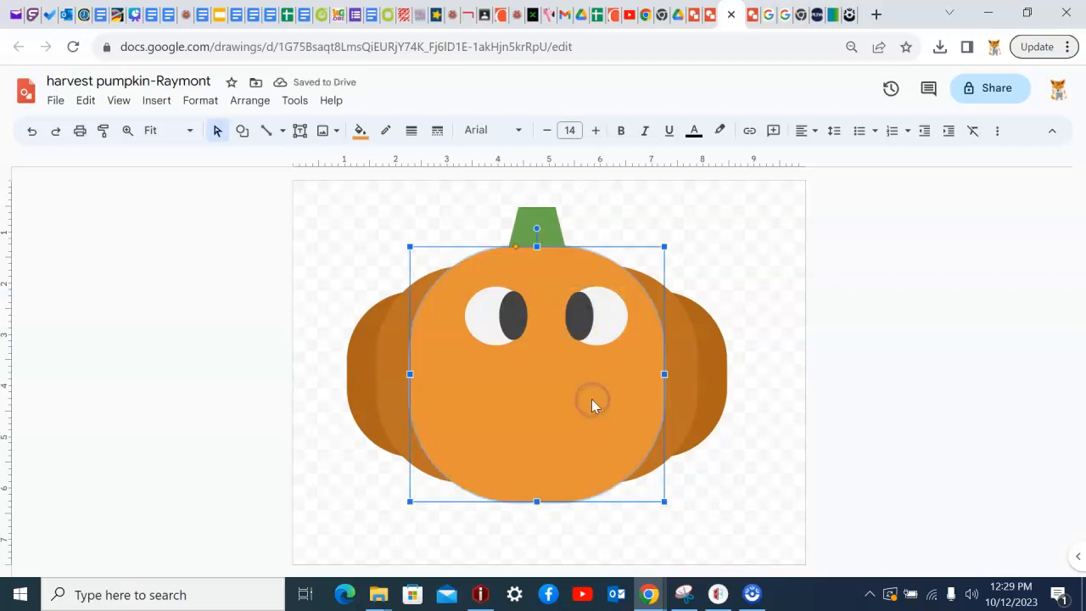
Draw a chord-shaped mouth centred below the eyes, turned so its flat edge faces up, and fill it with dark gray 4
left_click(242, 131)
mouse_move(255, 157)
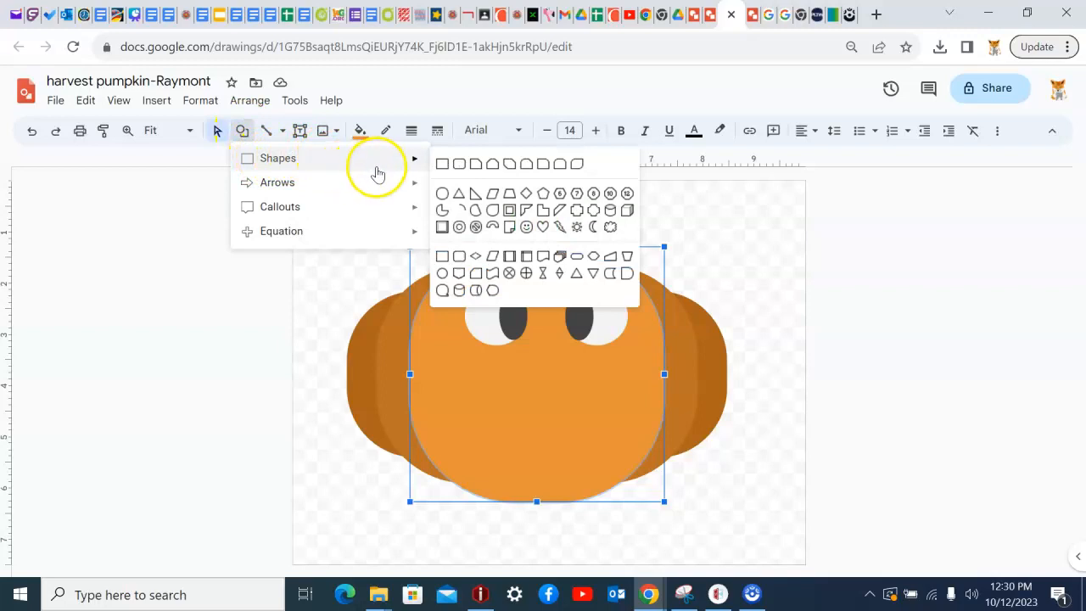
left_click(475, 212)
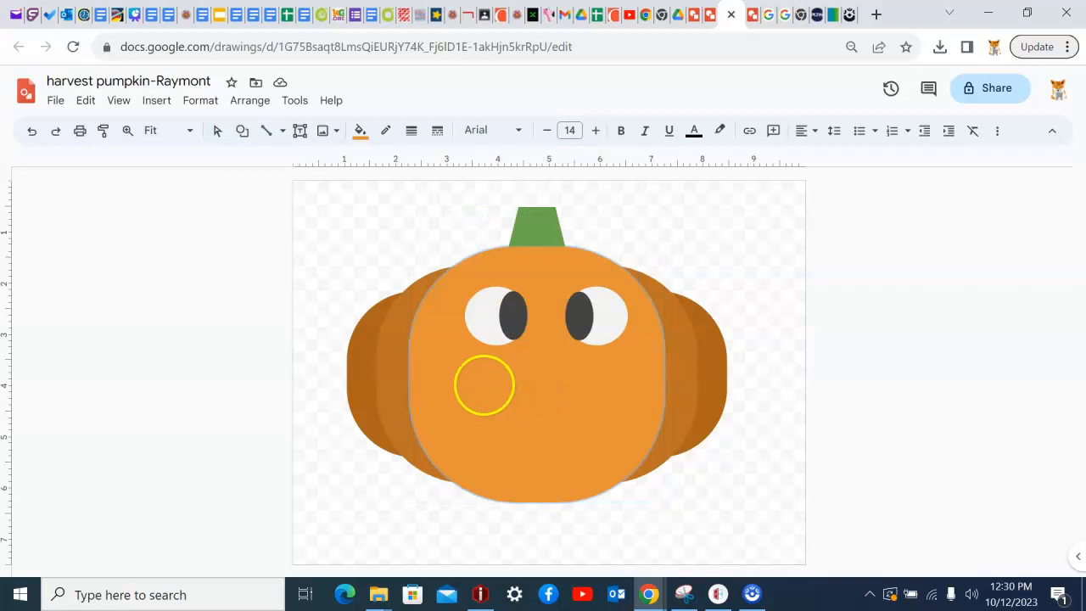
mouse_move(475, 387)
left_mouse_down()
mouse_move(622, 439)
mouse_move(572, 455)
left_mouse_up()
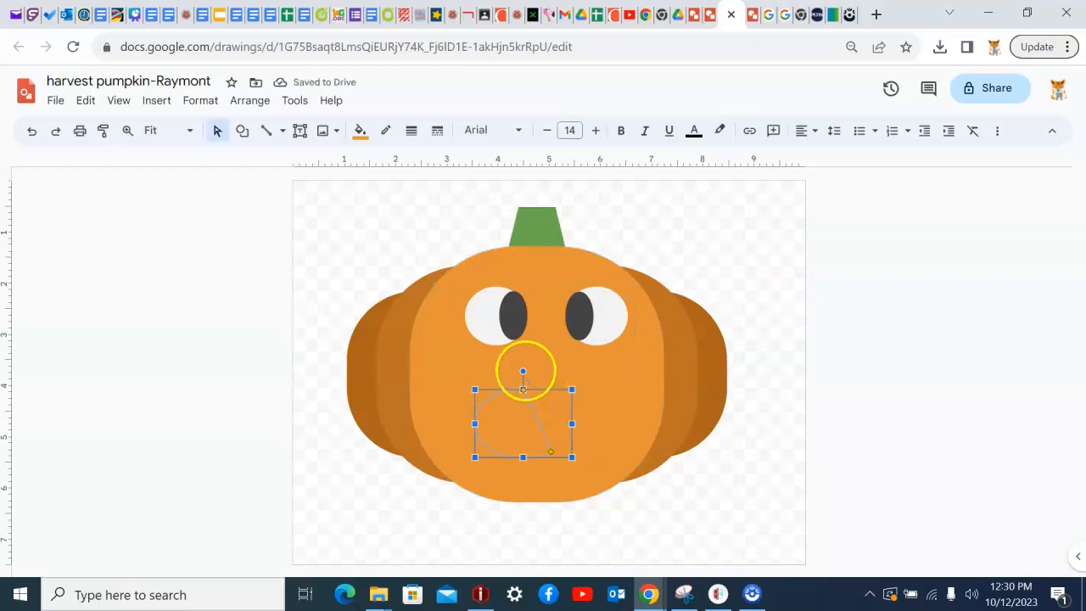
left_click_drag(522, 370, 473, 399)
left_click_drag(521, 434, 542, 412)
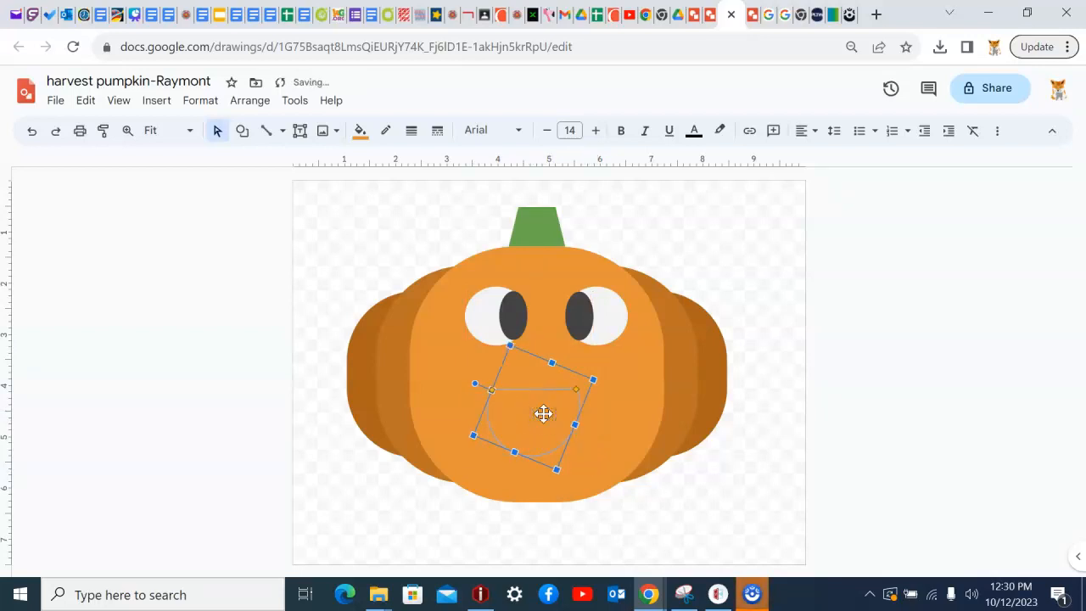
left_click(360, 132)
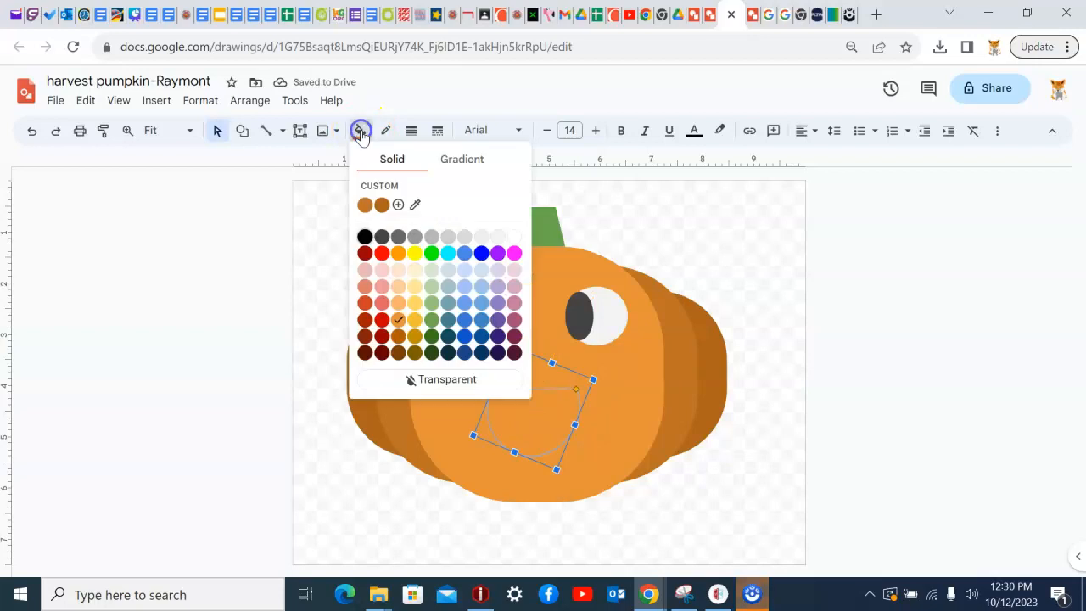
left_click(382, 237)
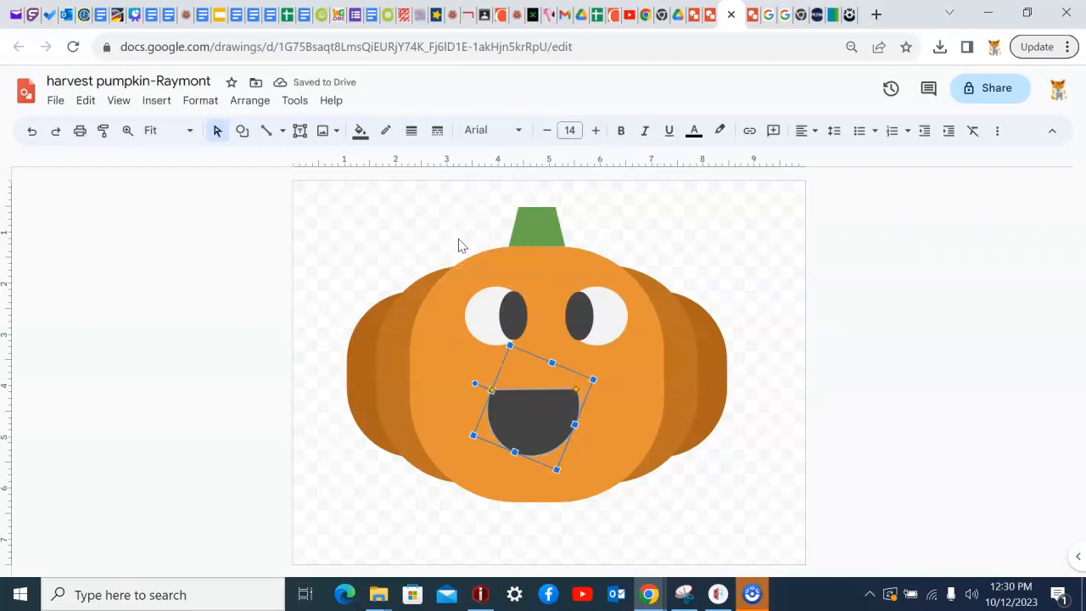
Draw a triangle about 0.95 by 1.3 inches in the empty area above and left of the pumpkin and fill it very light gray
left_click(242, 130)
mouse_move(270, 158)
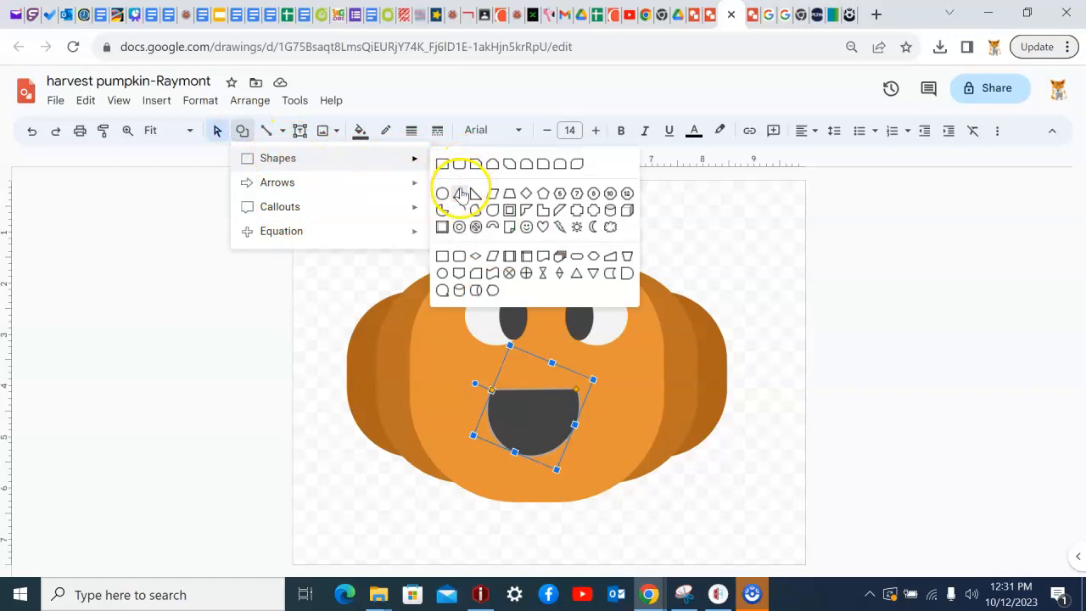
left_click(460, 195)
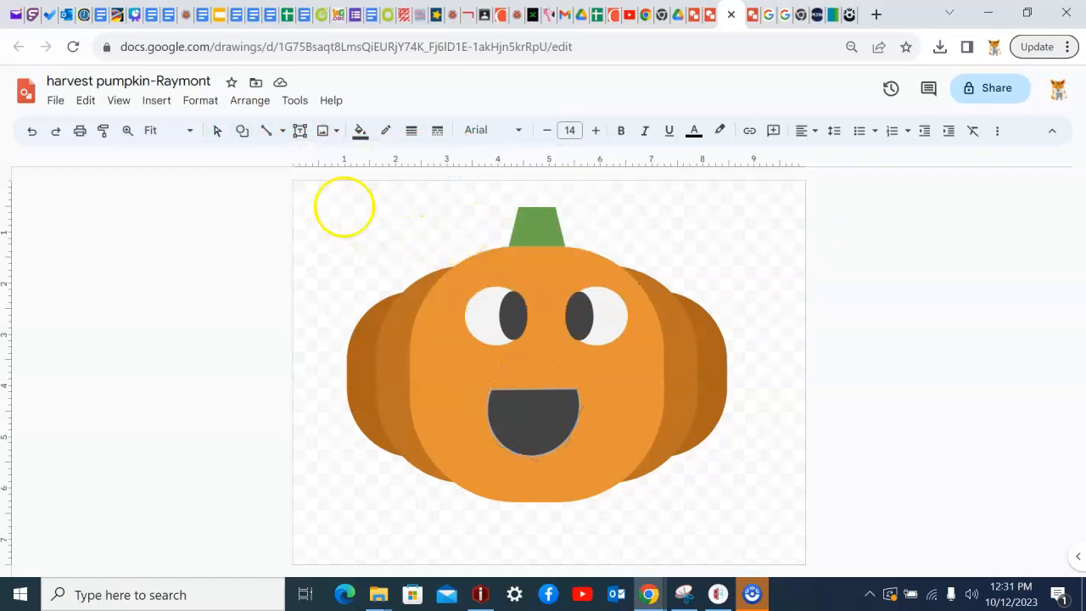
left_click_drag(316, 197, 363, 265)
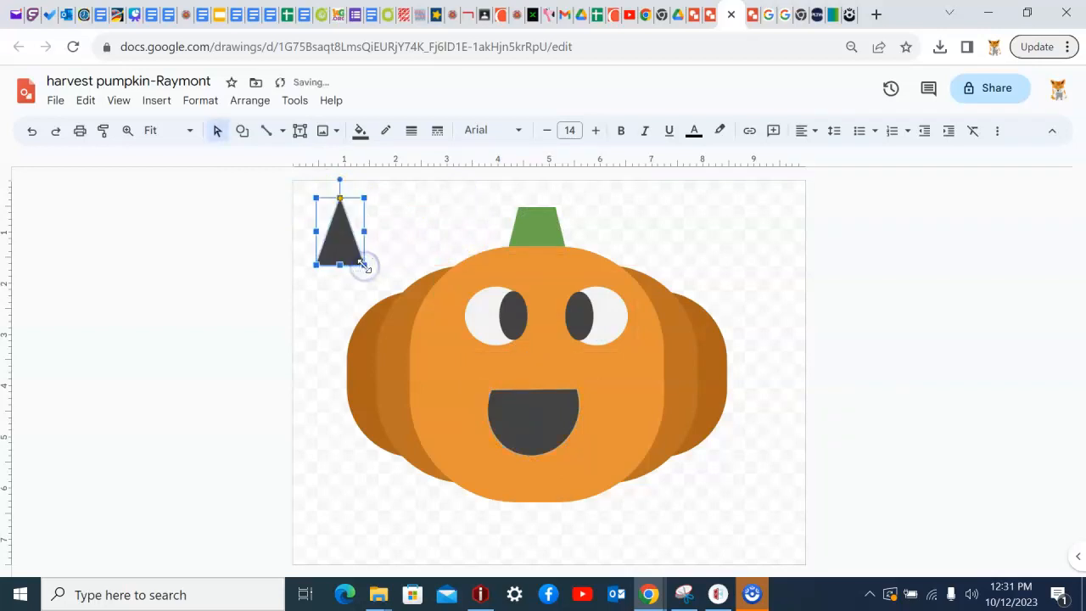
left_click(359, 132)
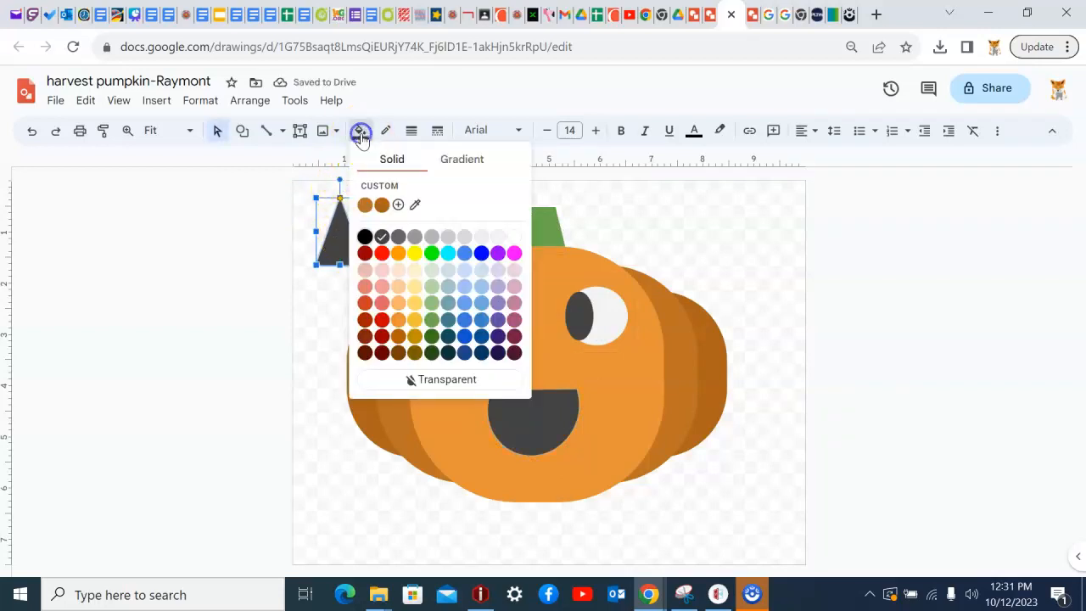
left_click(499, 236)
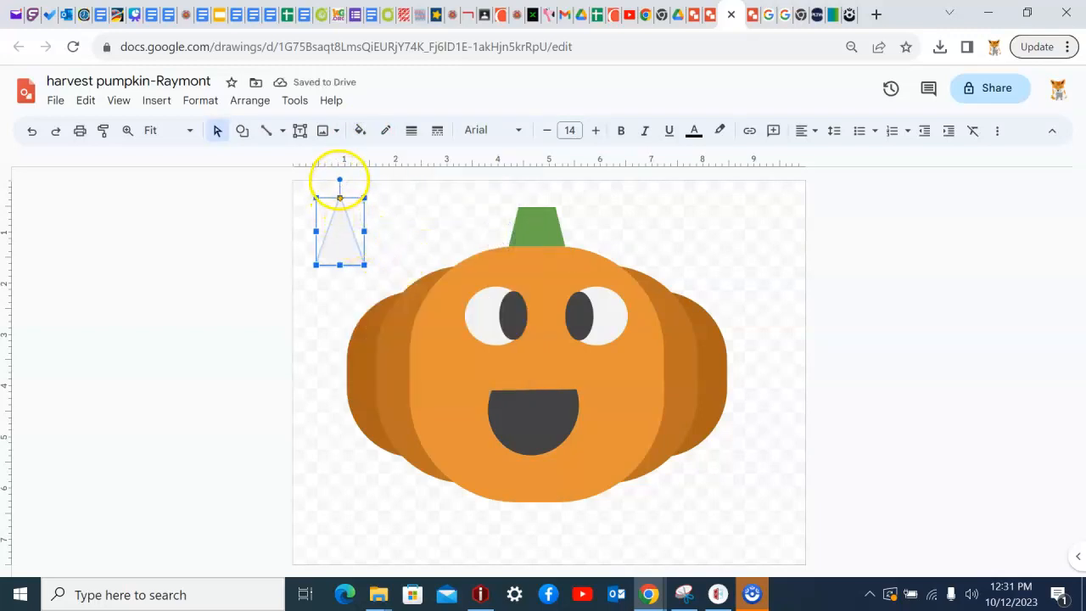
Turn the triangle upside down, shrink it and place it as a tooth on the left part of the mouth's flat upper edge
left_click_drag(340, 179, 341, 280)
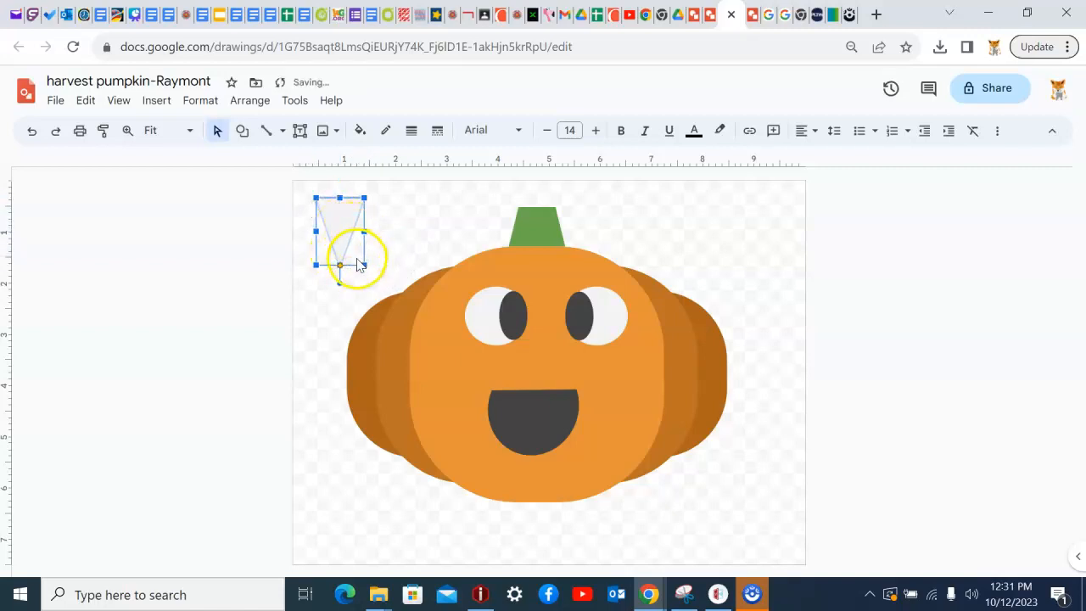
left_click_drag(364, 264, 518, 403)
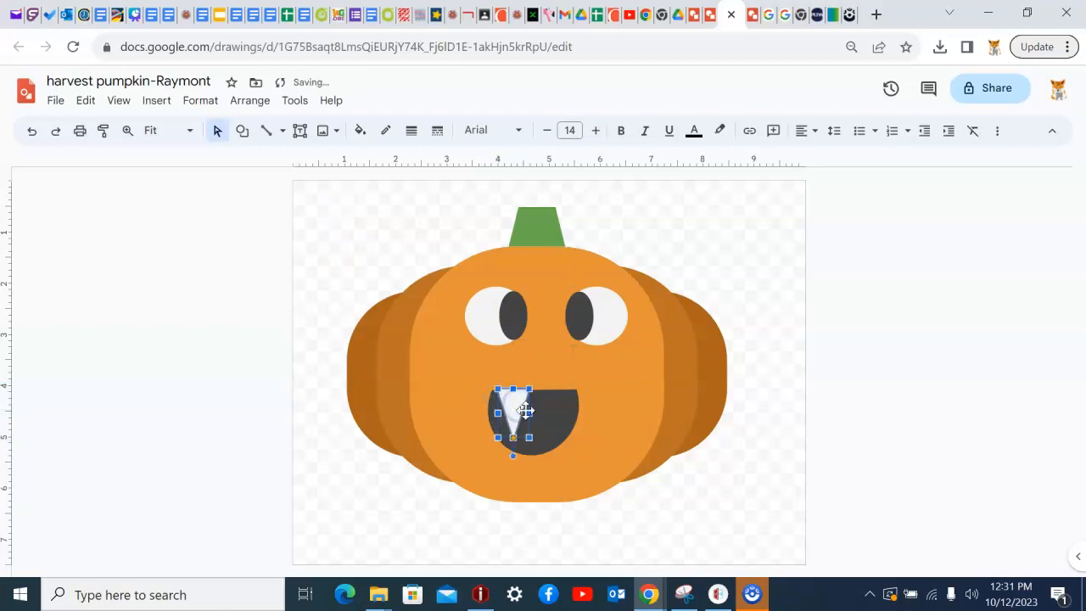
Shrink the tooth on the mouth to about 0.45 by 0.65 inches, keeping it against the mouth's flat upper edge
left_click(530, 440)
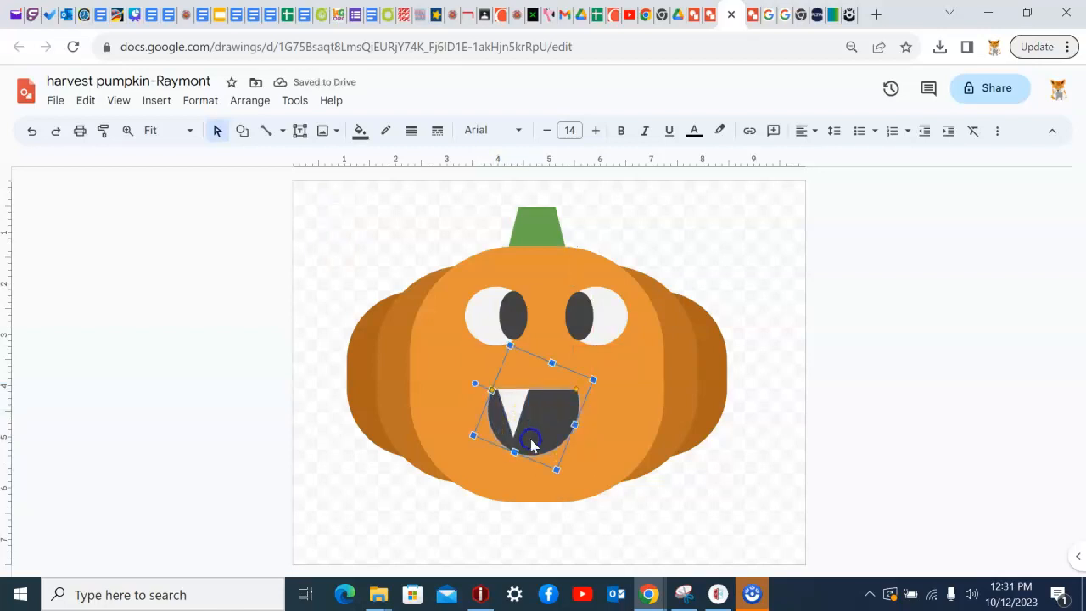
left_click(521, 413)
left_click_drag(527, 436, 520, 404)
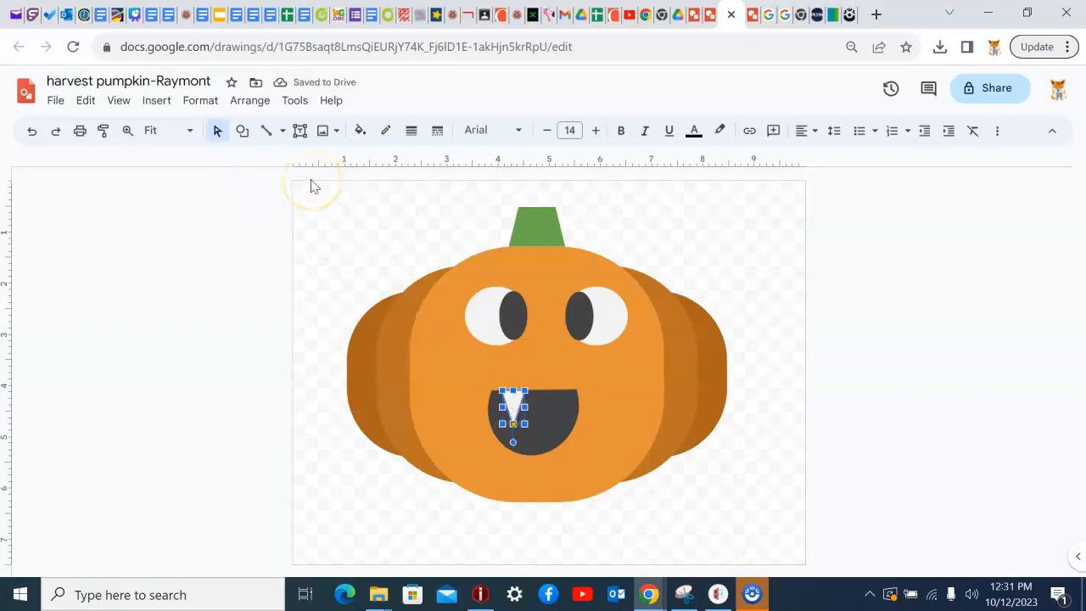
Duplicate the small tooth and place the copy on the right part of the mouth's upper edge, roughly level with the first
key("ctrl+d")
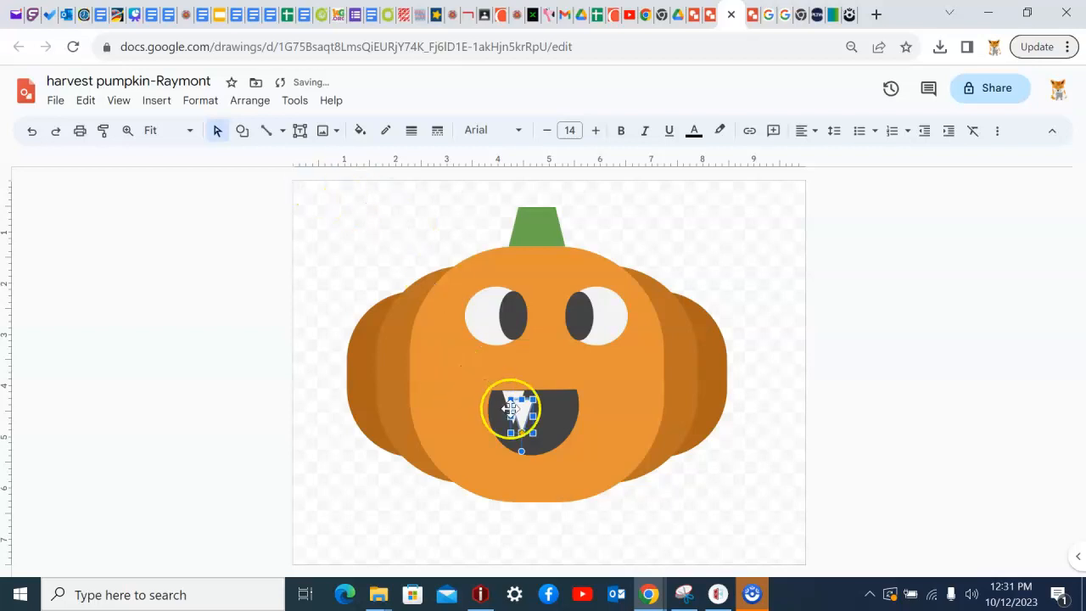
left_click_drag(531, 411, 553, 405)
left_click(558, 330)
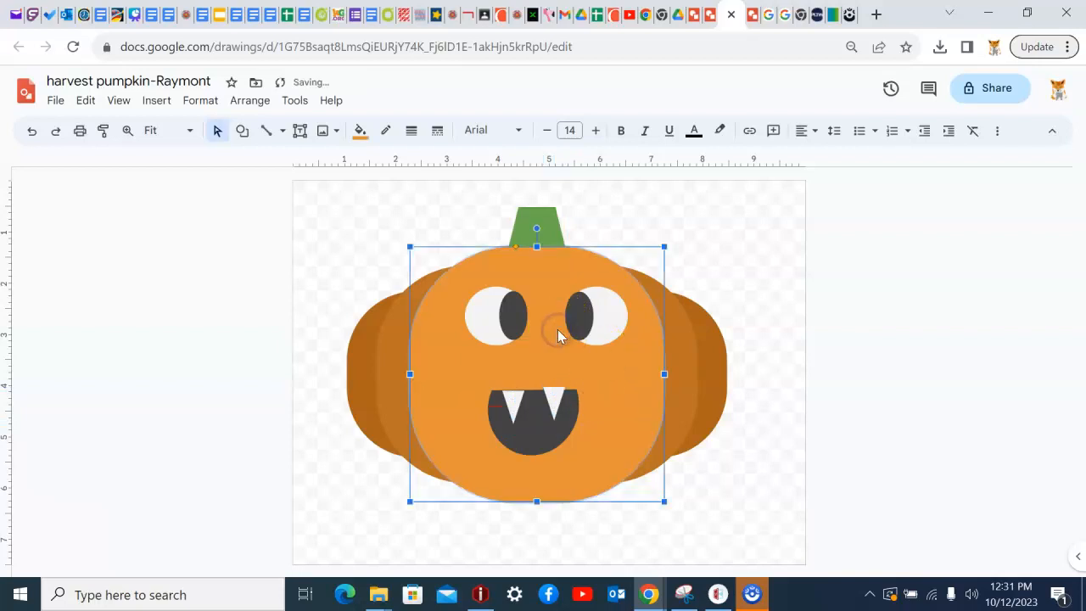
left_click(318, 213)
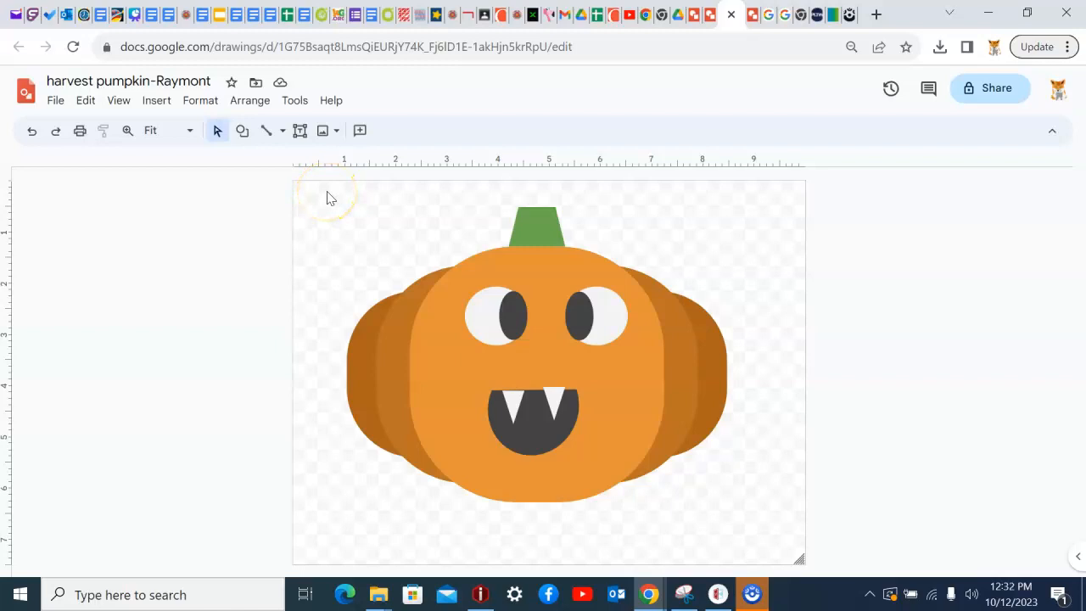
Group all the pumpkin's shapes, including the stem, eyes, mouth and teeth, into one object and deselect it
left_click_drag(327, 192, 781, 538)
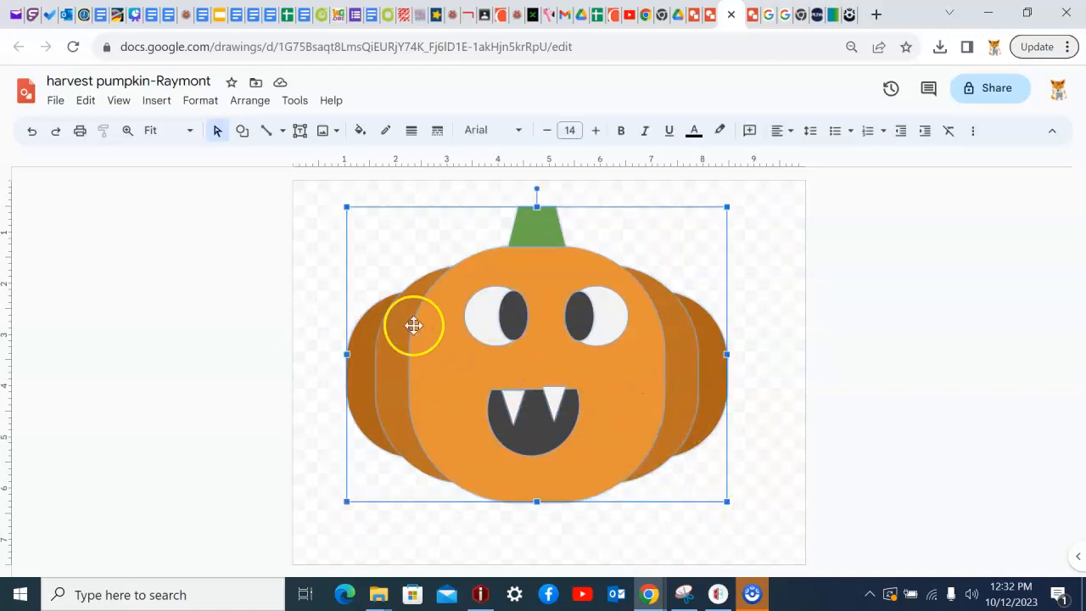
left_click(250, 101)
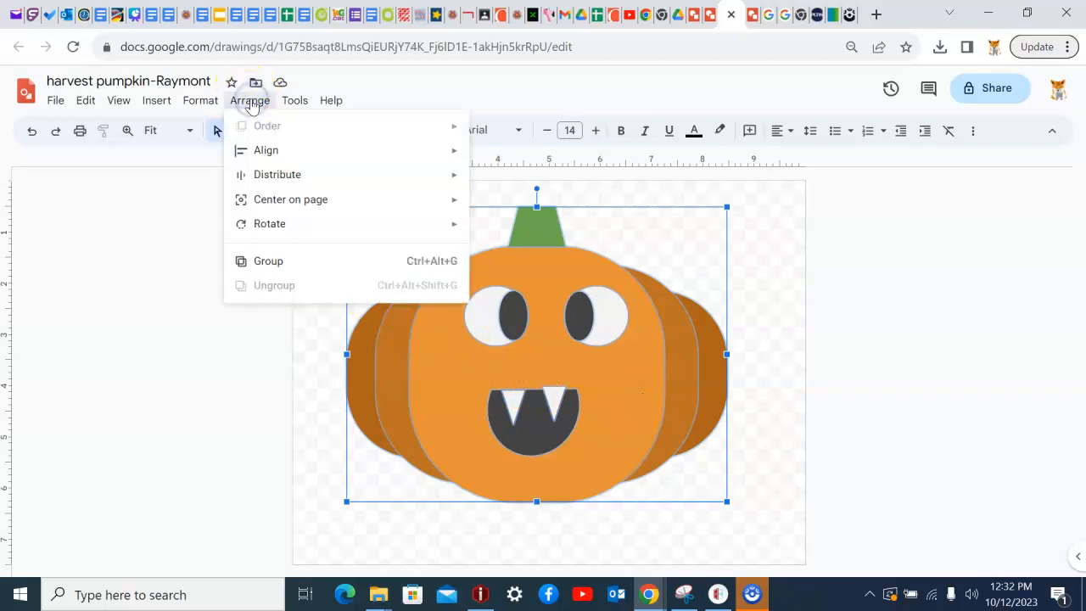
left_click(300, 261)
left_click(318, 255)
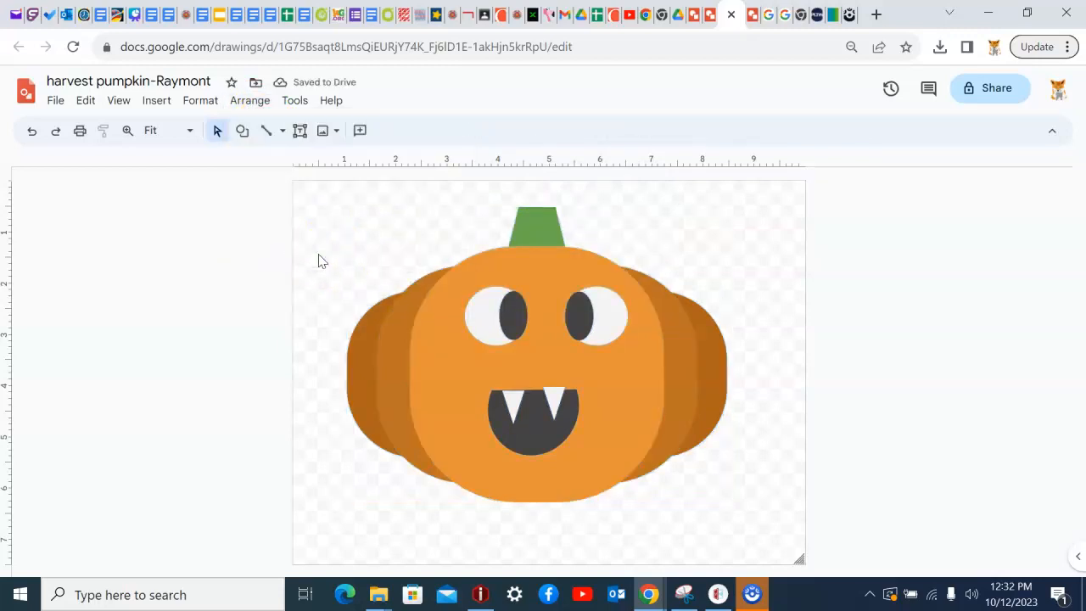